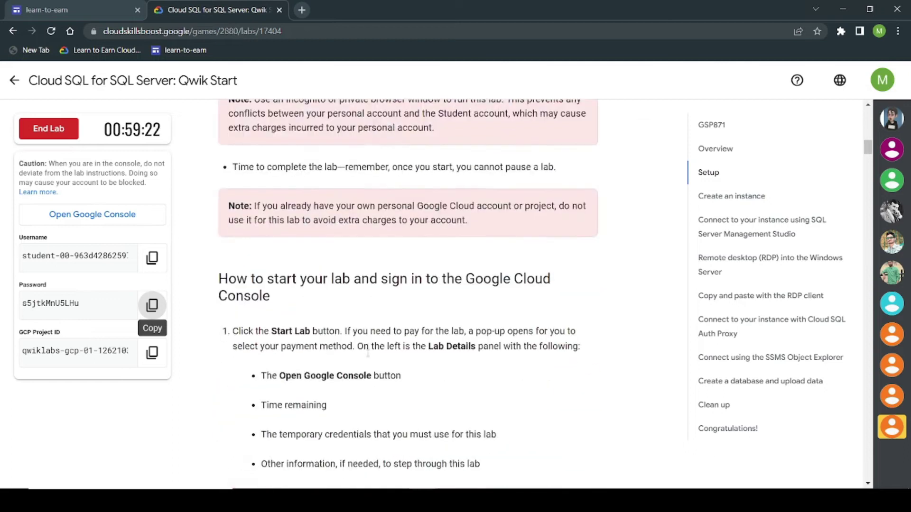
# - Find the "Create an instance" section in the lab instructions
pyautogui.scroll(-6, 367, 356)
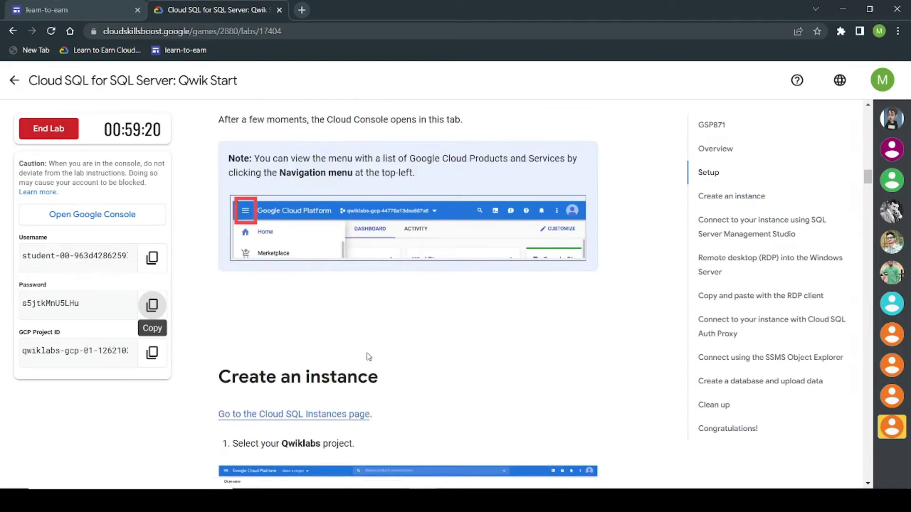
pyautogui.scroll(4, 366, 353)
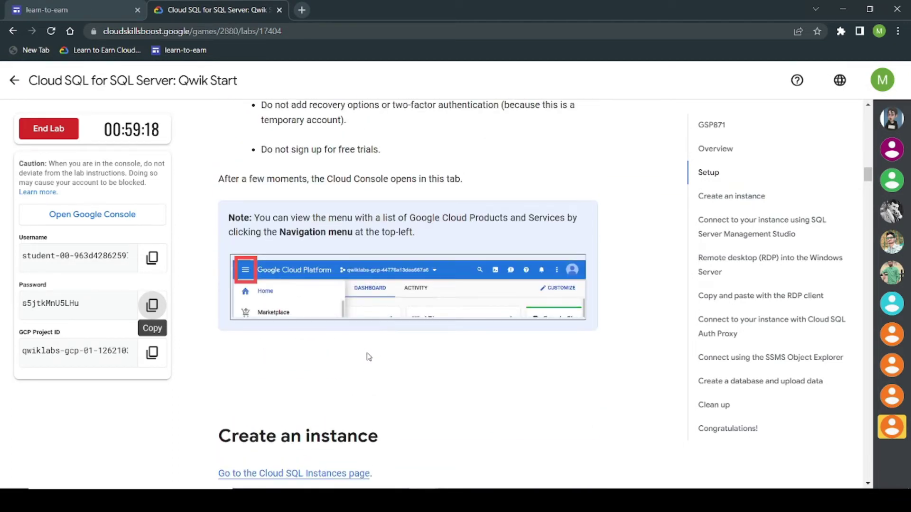
pyautogui.scroll(-7, 368, 357)
pyautogui.moveTo(218, 140); pyautogui.dragTo(401, 151)
pyautogui.click(401, 151)
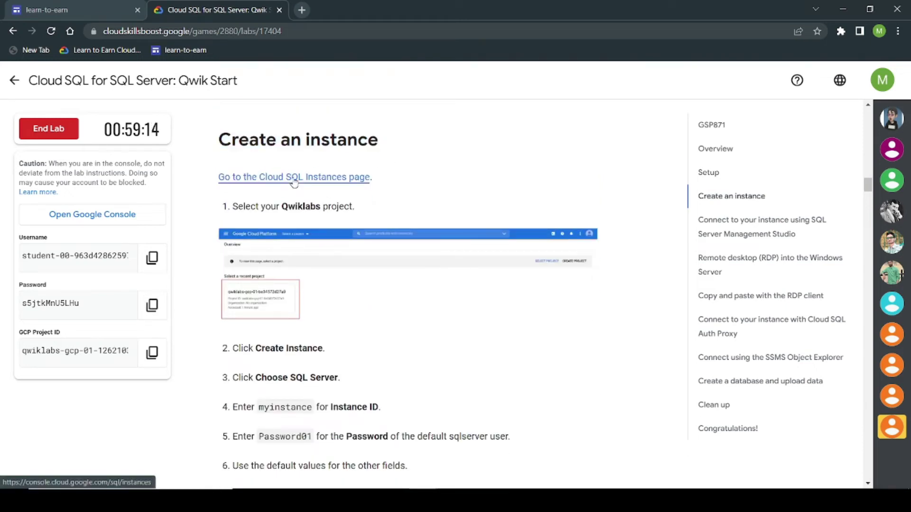
pyautogui.hotkey('alt', 'Tab')
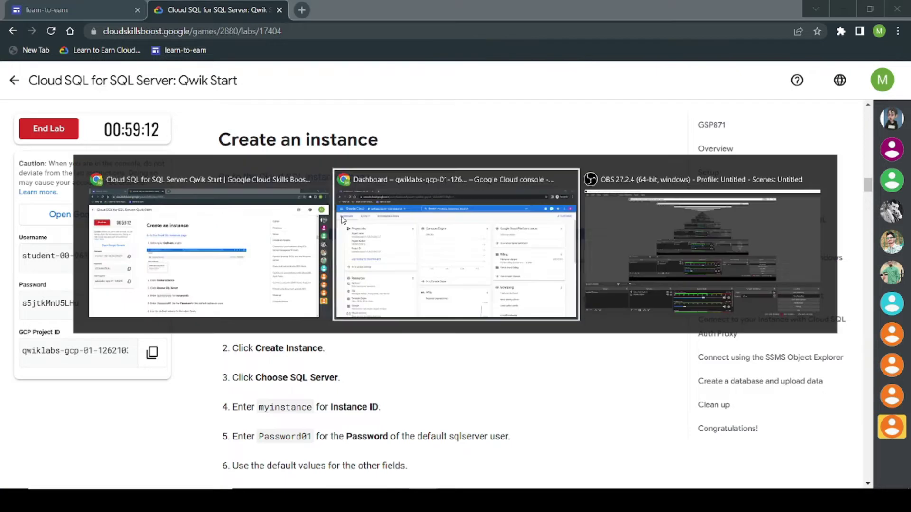
pyautogui.click(19, 75)
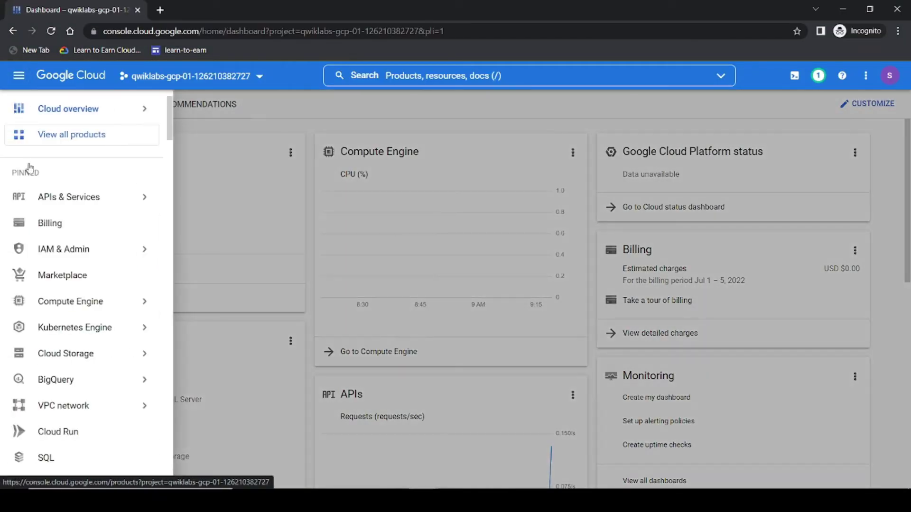
pyautogui.moveTo(70, 361)
pyautogui.scroll(-9, 85, 449)
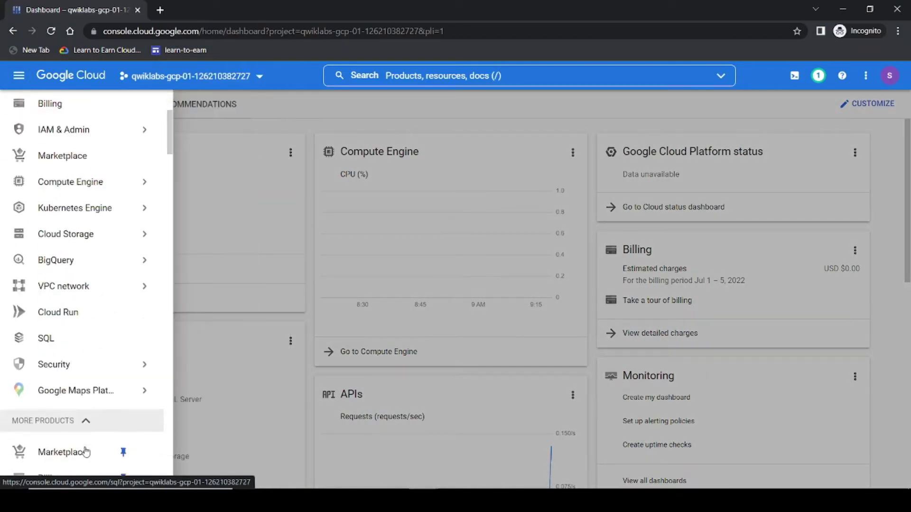
pyautogui.scroll(-5, 85, 449)
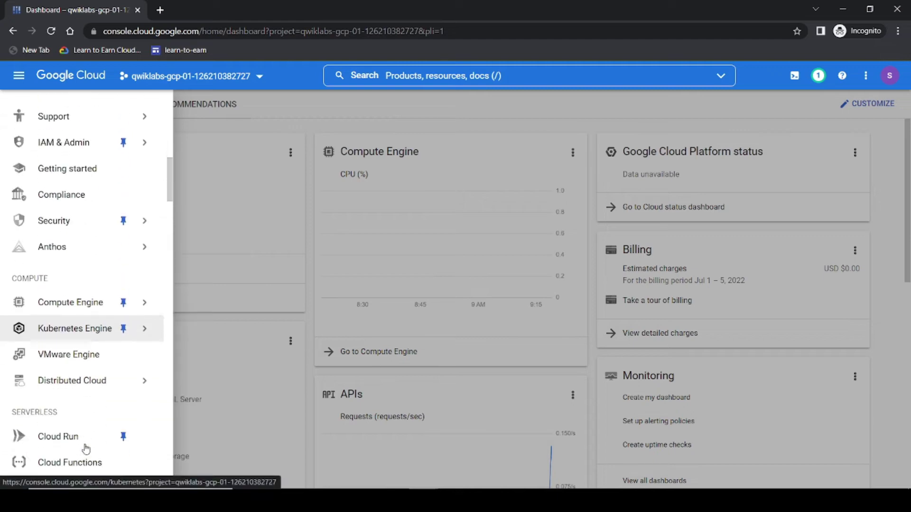
# - Open the lab's link to the Cloud SQL Instances page in an incognito window
pyautogui.hotkey('alt', 'Tab')
pyautogui.rightClick(298, 178)
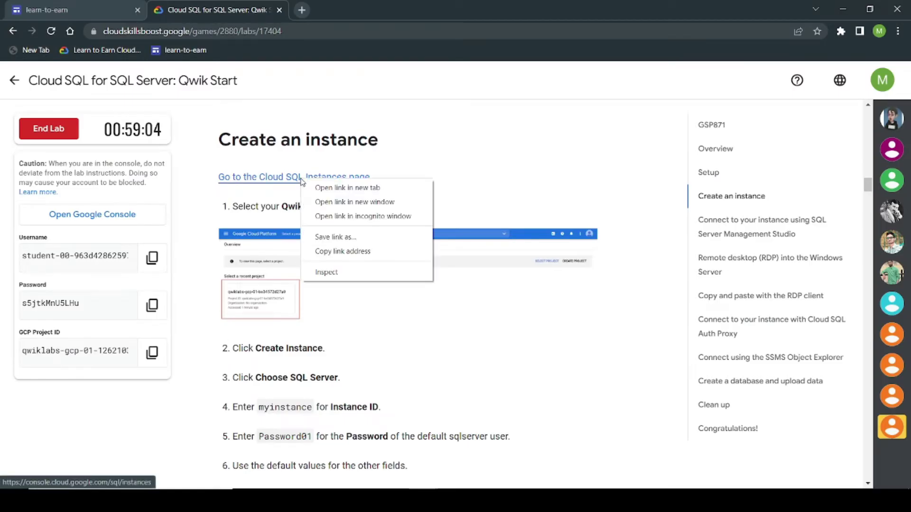
pyautogui.click(341, 214)
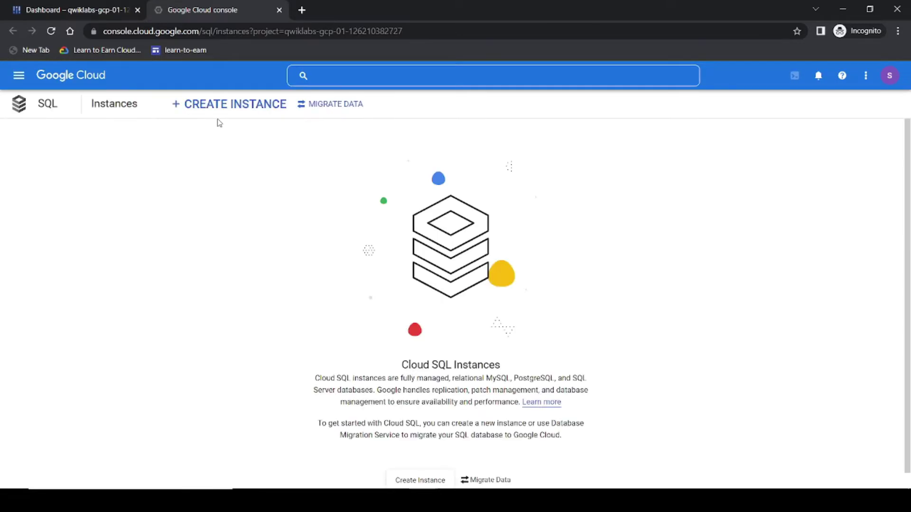
# - Start creating a new Cloud SQL instance and choose SQL Server as its database engine, following the lab instructions
pyautogui.click(231, 105)
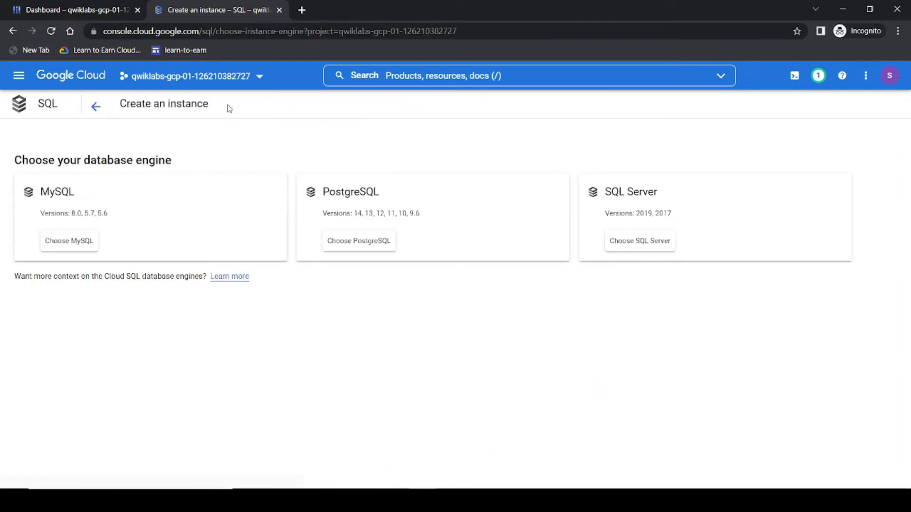
pyautogui.hotkey('alt', 'Tab')
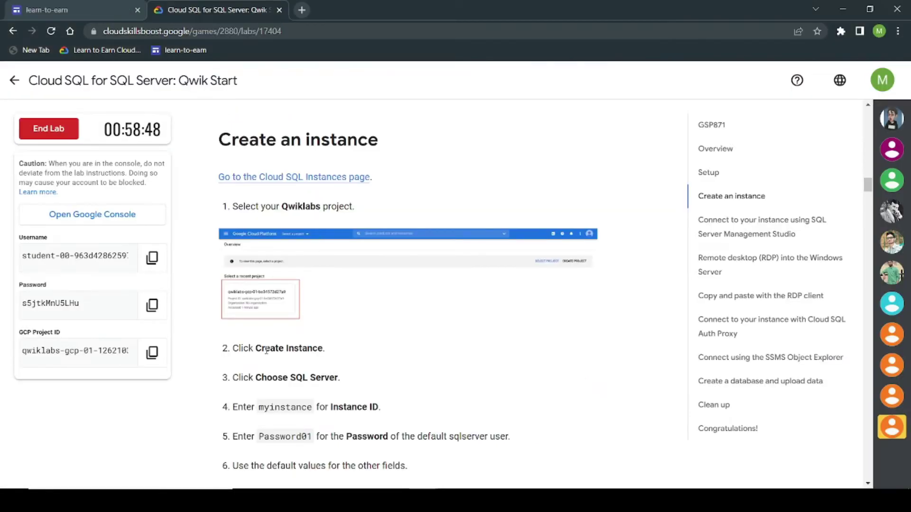
pyautogui.scroll(-1, 297, 341)
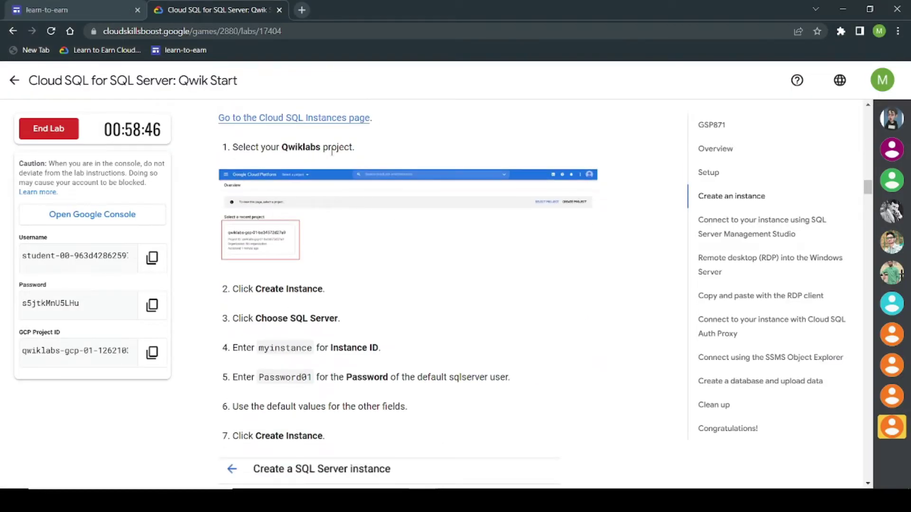
pyautogui.hotkey('alt', 'Tab')
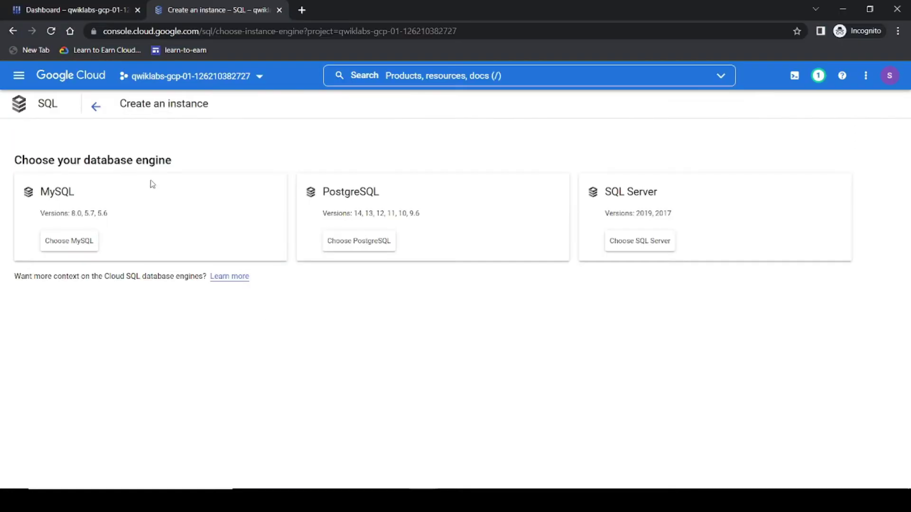
pyautogui.hotkey('alt', 'Tab')
pyautogui.moveTo(267, 318); pyautogui.dragTo(353, 323)
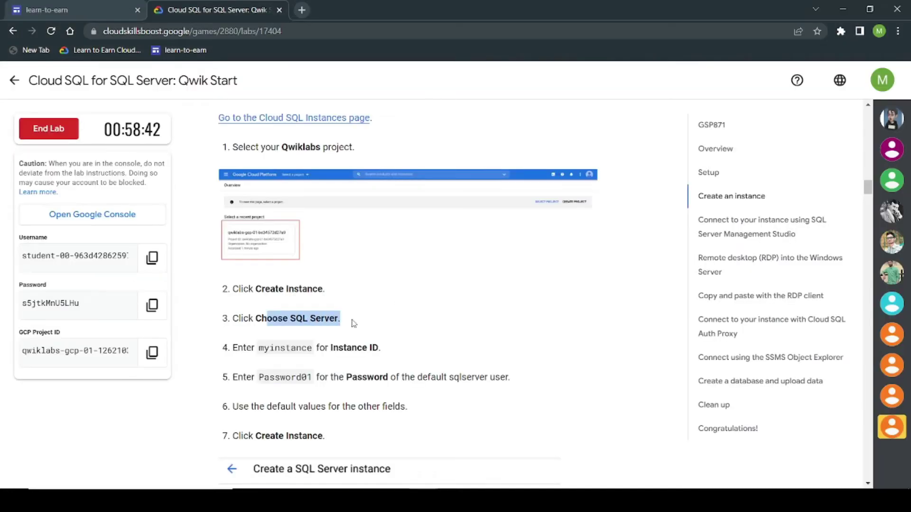
pyautogui.hotkey('alt', 'Tab')
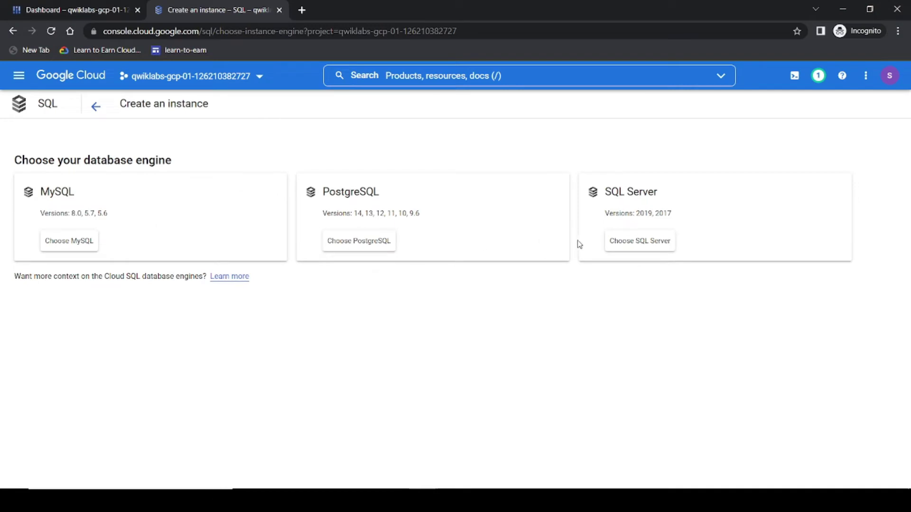
pyautogui.click(653, 251)
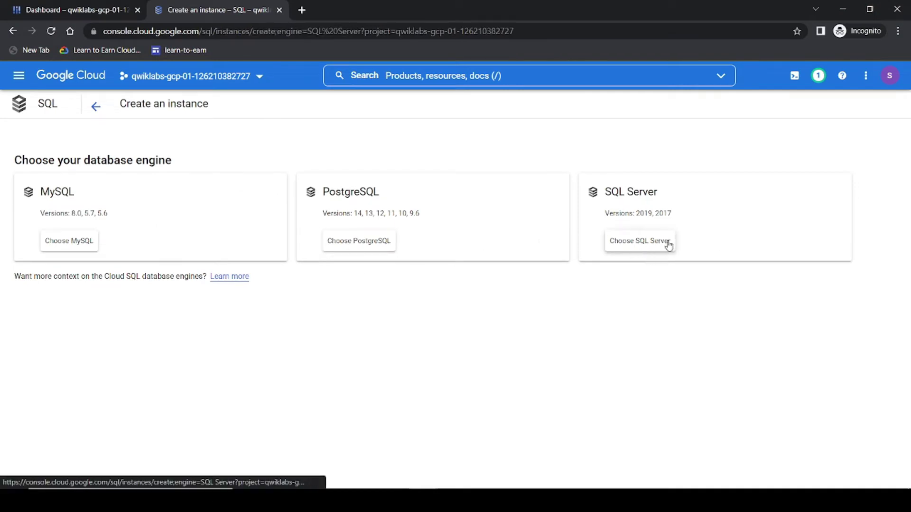
# - Copy the instance name from the lab instructions and set the Instance ID to myinstance
pyautogui.hotkey('alt', 'Tab')
pyautogui.scroll(-1, 382, 343)
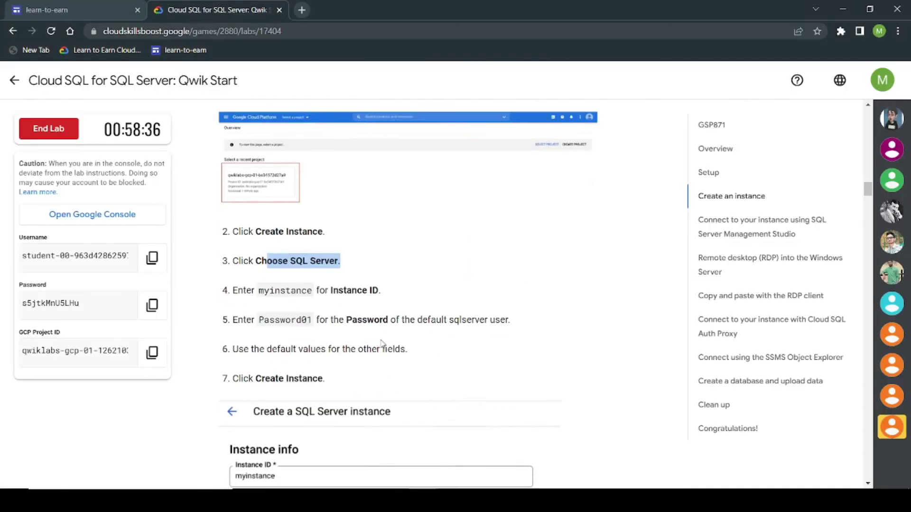
pyautogui.moveTo(258, 290); pyautogui.dragTo(316, 286)
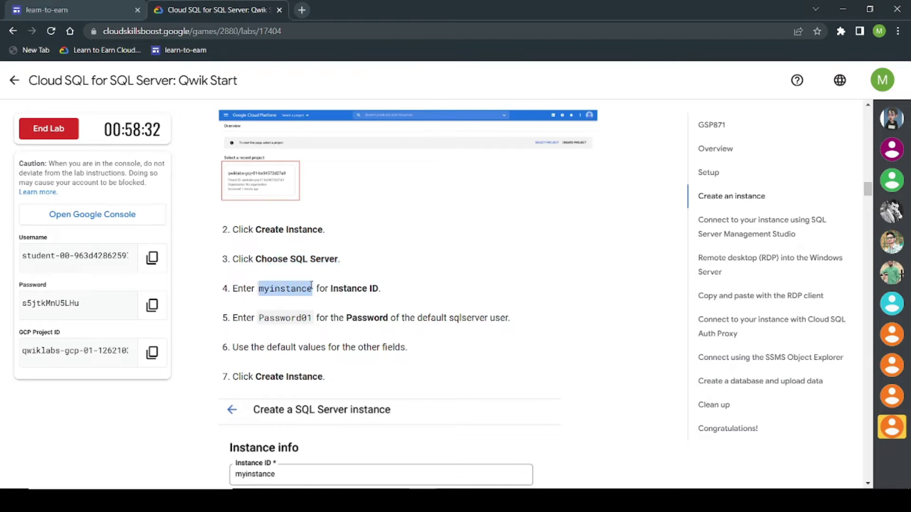
pyautogui.hotkey('alt', 'Tab')
pyautogui.click(61, 163)
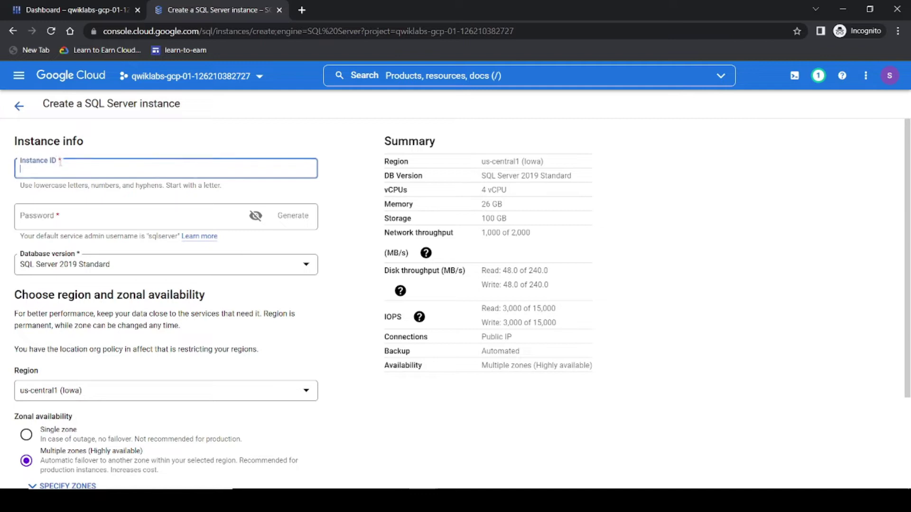
# - Copy the default sqlserver user's password from the lab instructions into the instance's Password field
pyautogui.hotkey('alt', 'Tab')
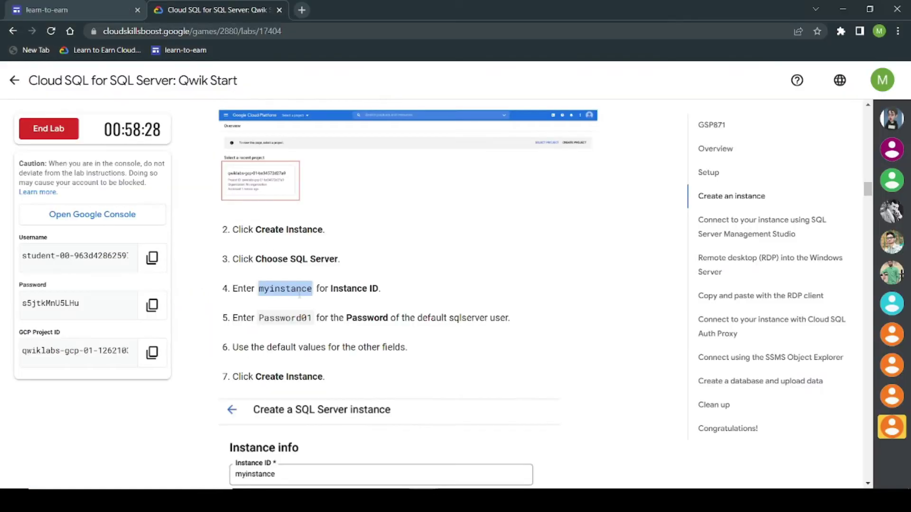
pyautogui.moveTo(260, 325); pyautogui.dragTo(302, 322)
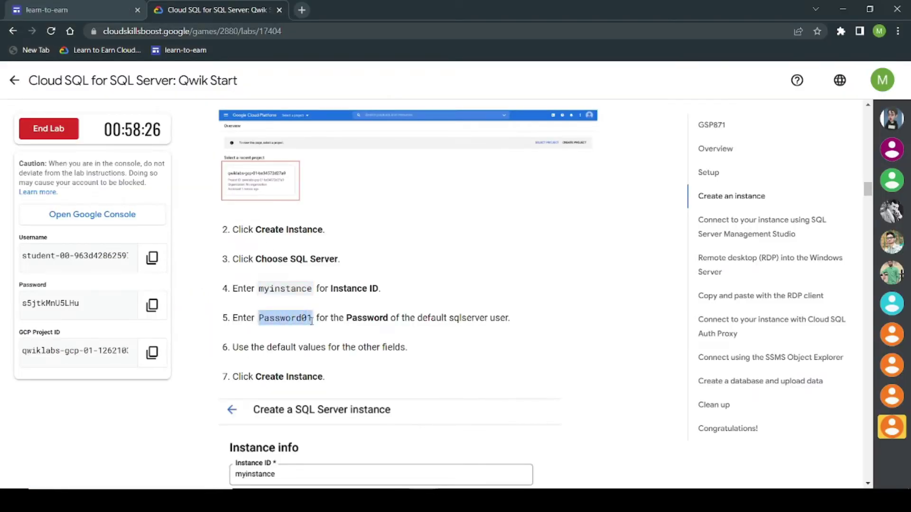
pyautogui.hotkey('alt', 'Tab')
pyautogui.click(58, 214)
pyautogui.hotkey('ctrl', 'v')
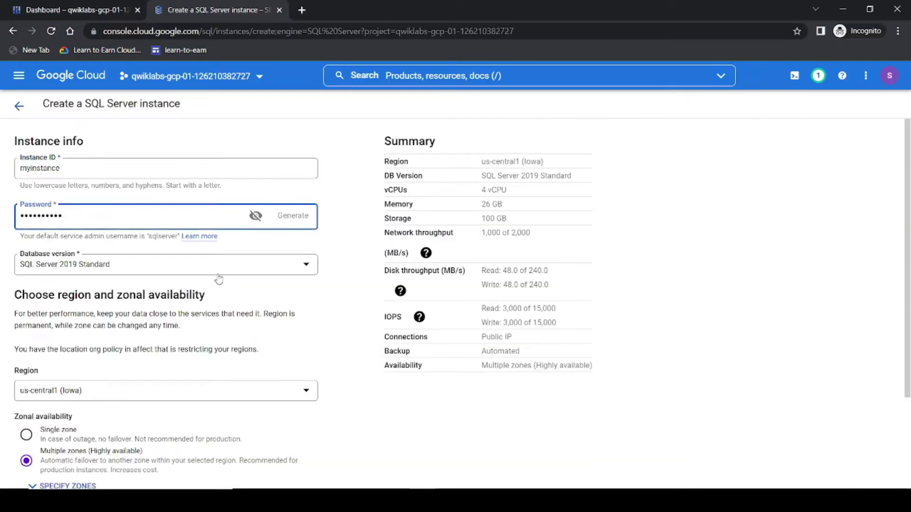
# - Compare the lab's reference settings for database version, region and zonal availability with the SQL Server instance form
pyautogui.hotkey('alt', 'Tab')
pyautogui.scroll(-3, 247, 226)
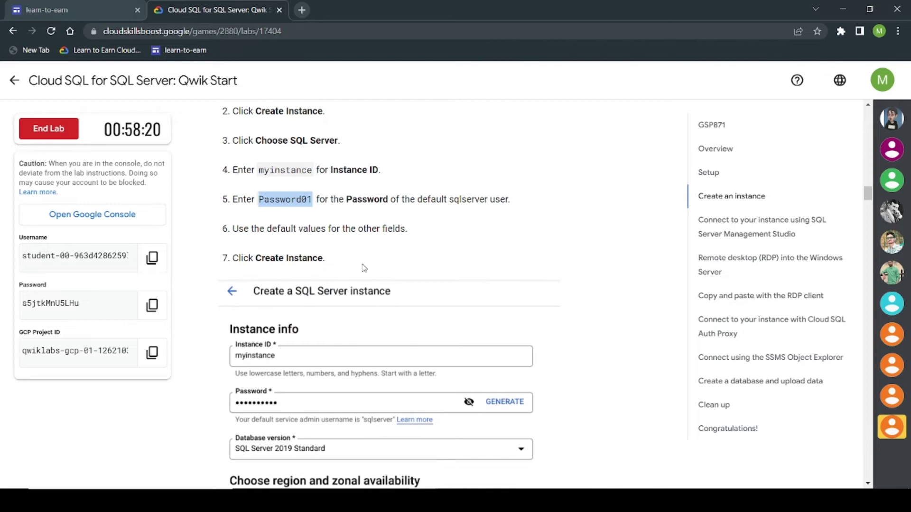
pyautogui.scroll(-4, 364, 268)
pyautogui.scroll(-3, 341, 261)
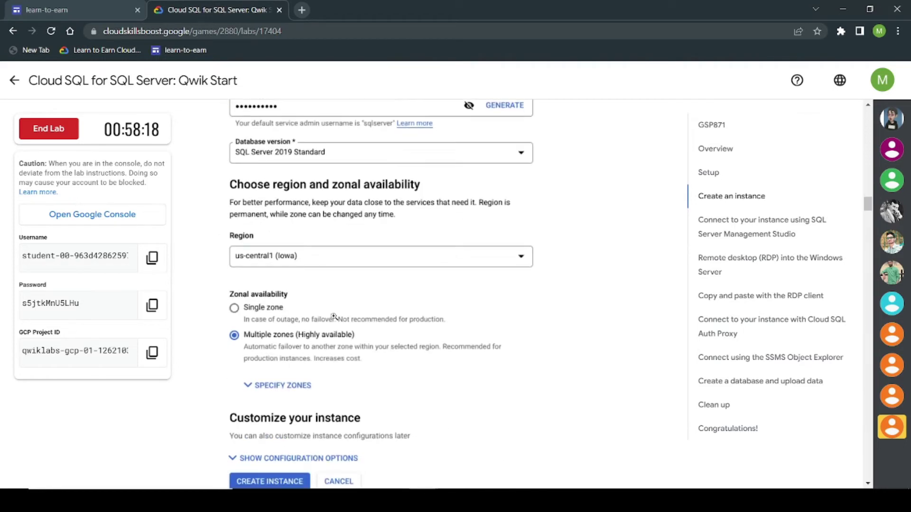
pyautogui.scroll(-3, 320, 337)
pyautogui.hotkey('alt', 'Tab')
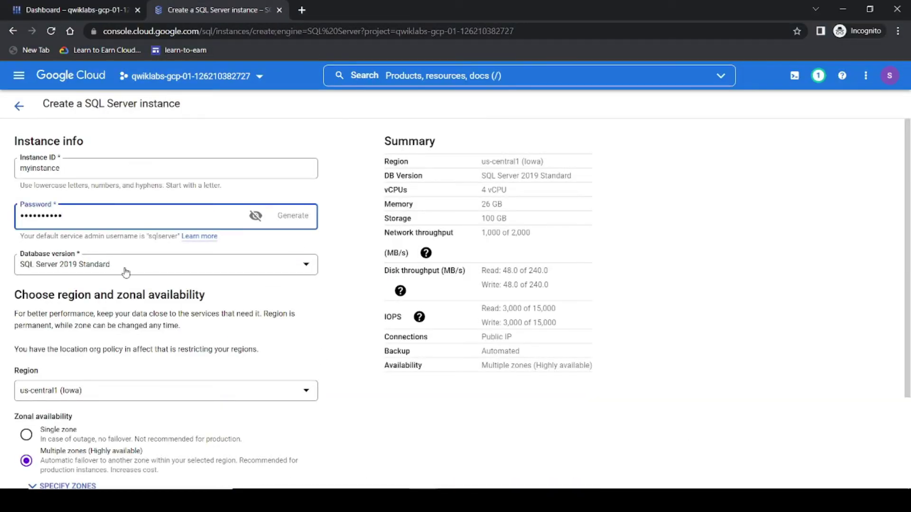
pyautogui.hotkey('alt', 'Tab')
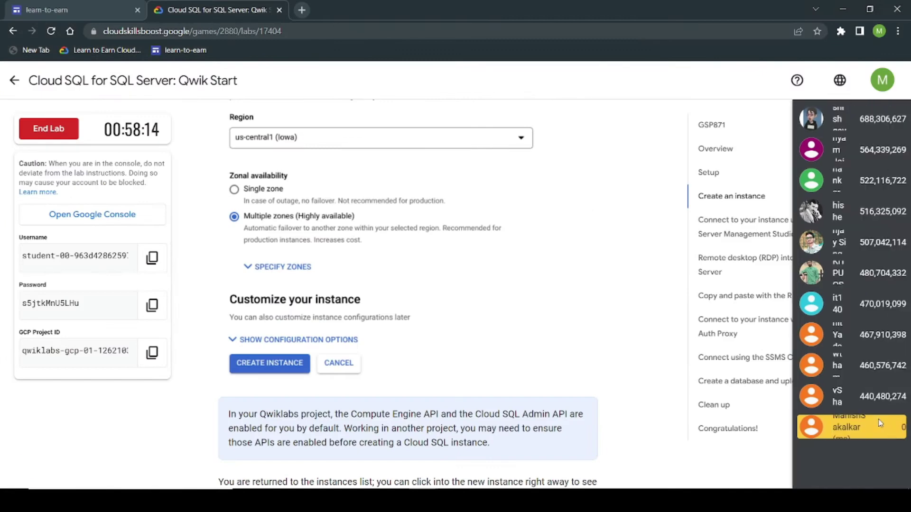
pyautogui.scroll(3, 327, 254)
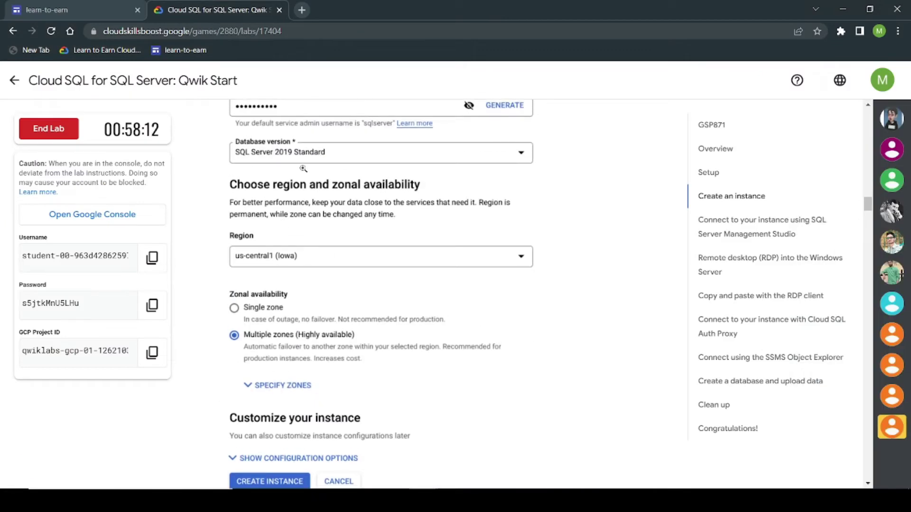
# - Create the SQL Server instance, keeping the default values for the remaining fields
pyautogui.hotkey('alt', 'Tab')
pyautogui.scroll(-3, 114, 295)
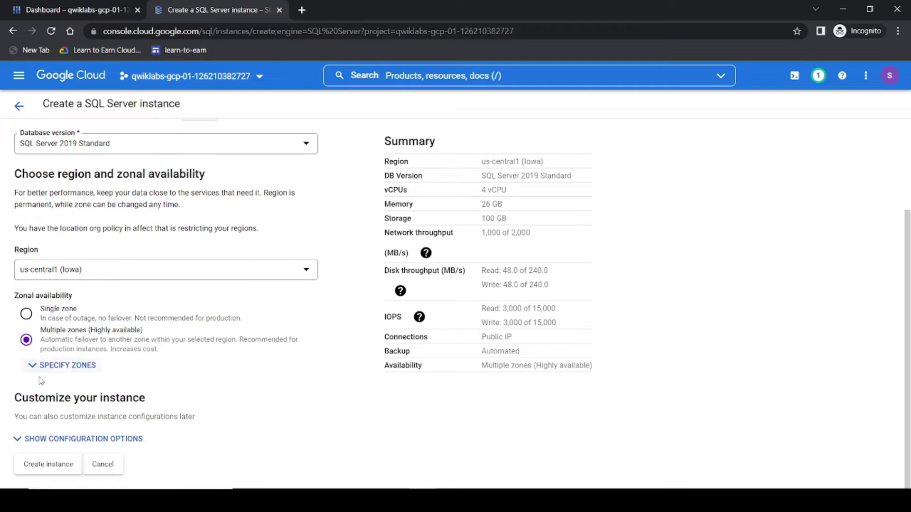
pyautogui.click(56, 472)
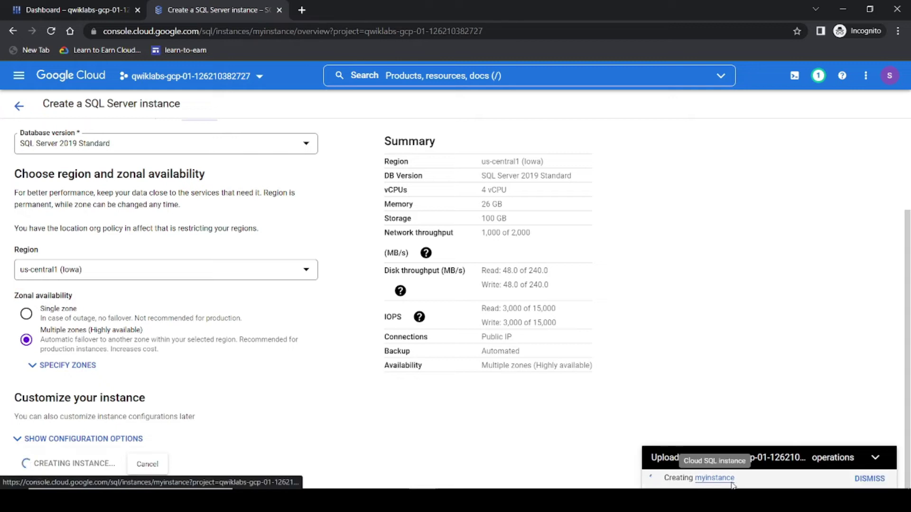
# - Read the lab's note on waiting for provisioning and check the status of myinstance in the Google Cloud console
pyautogui.hotkey('alt', 'Tab')
pyautogui.scroll(-6, 471, 367)
pyautogui.scroll(-3, 471, 366)
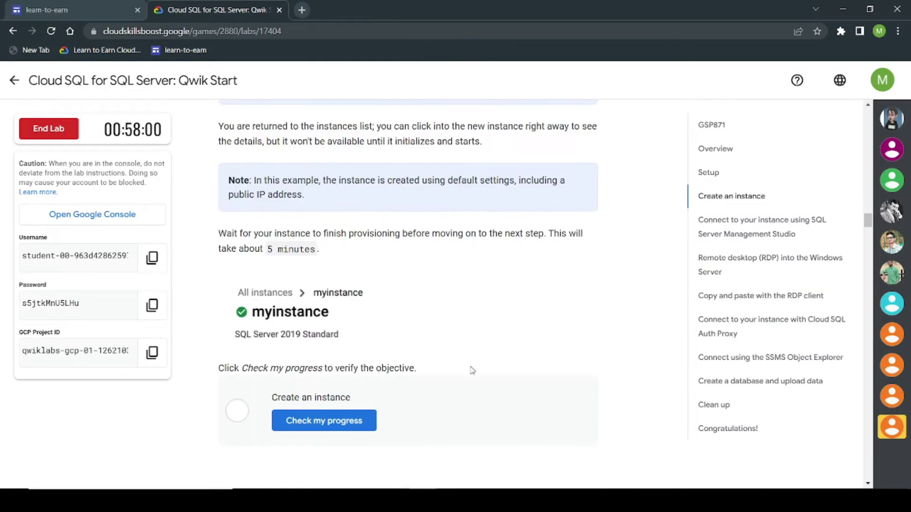
pyautogui.moveTo(242, 233); pyautogui.dragTo(335, 258)
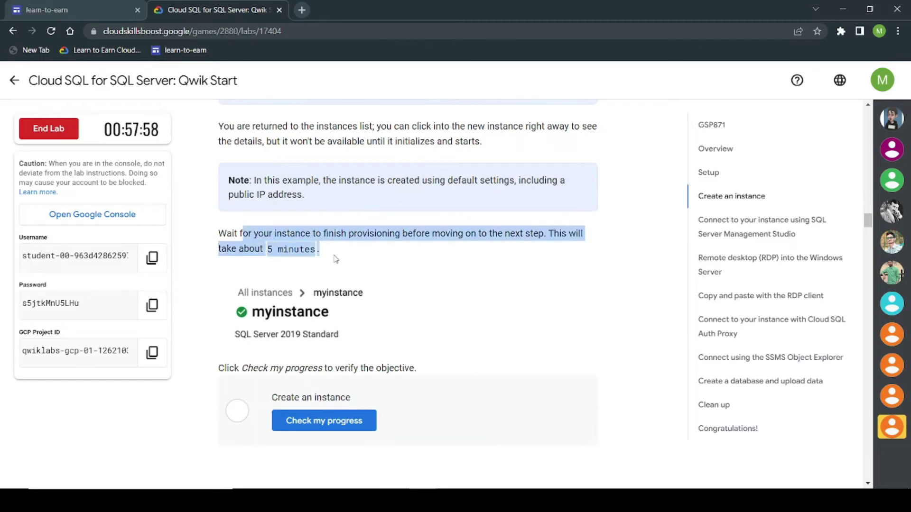
pyautogui.hotkey('alt', 'Tab')
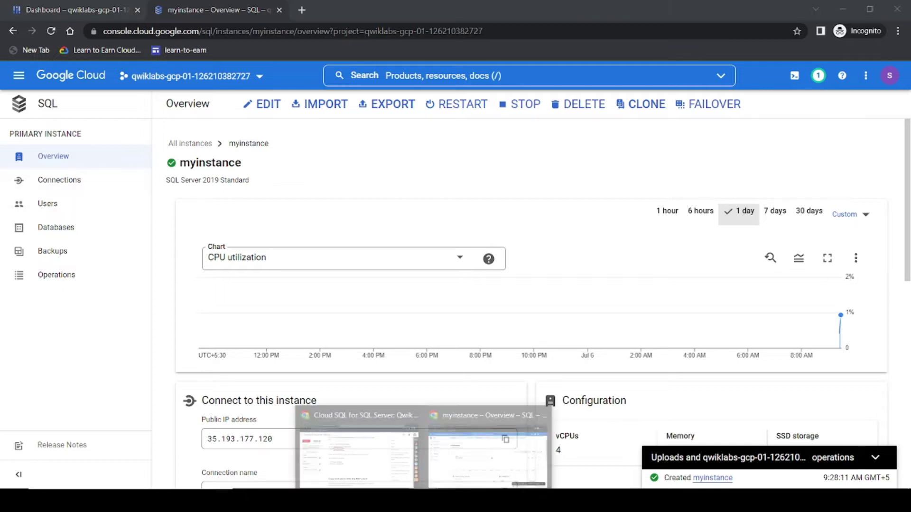
# - Return to the lab page and check the progress of the "Create an instance" objective
pyautogui.click(358, 450)
pyautogui.scroll(5, 317, 324)
pyautogui.scroll(10, 317, 324)
pyautogui.moveTo(278, 284); pyautogui.dragTo(353, 293)
pyautogui.scroll(10, 350, 293)
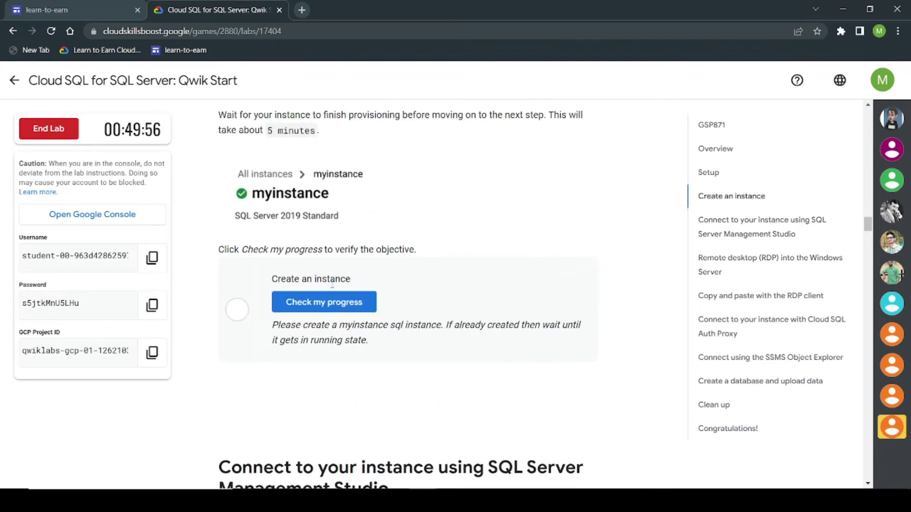
pyautogui.click(324, 298)
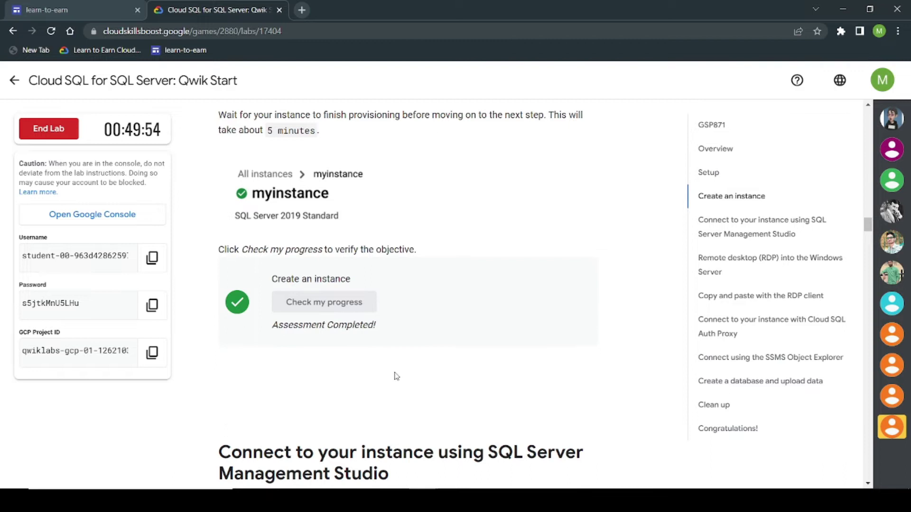
# - Read the lab's remote desktop section and open the Compute Engine VM instances page in the Google Cloud console
pyautogui.scroll(-10, 392, 372)
pyautogui.click(305, 258)
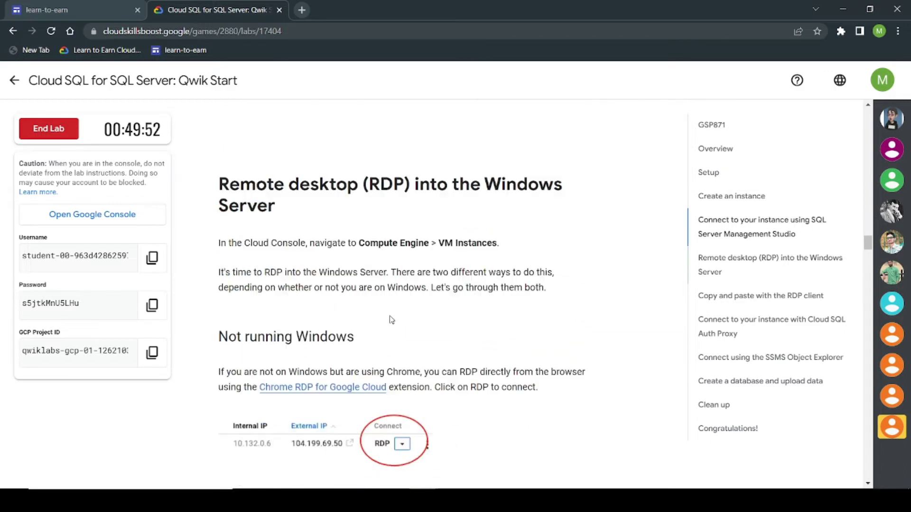
pyautogui.hotkey('alt', 'Tab')
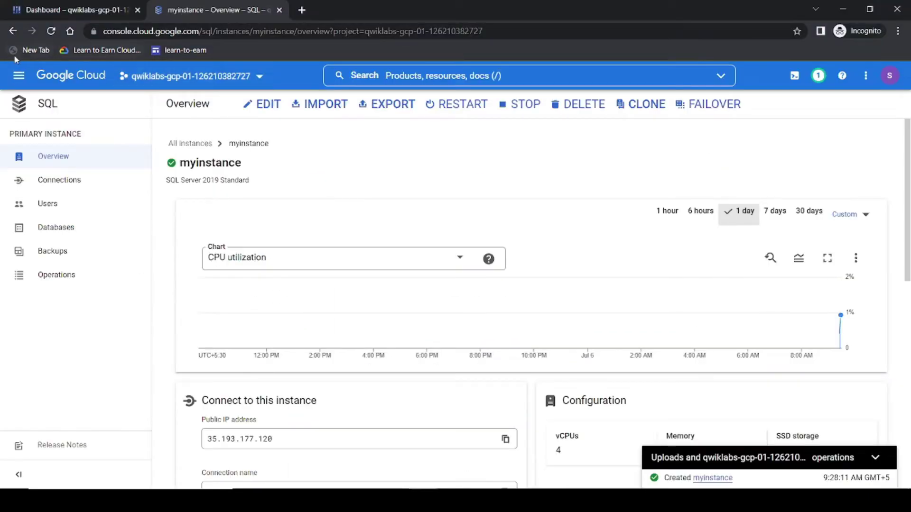
pyautogui.click(19, 75)
pyautogui.moveTo(66, 311)
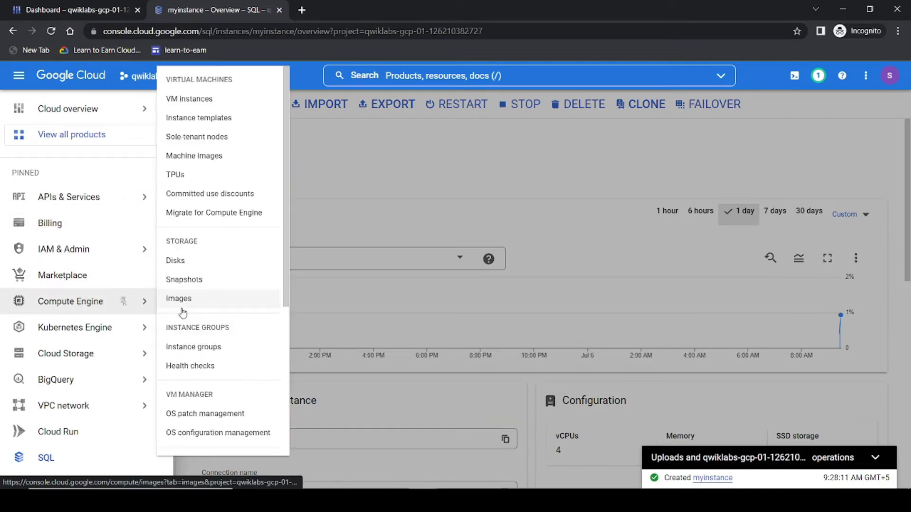
pyautogui.click(180, 96)
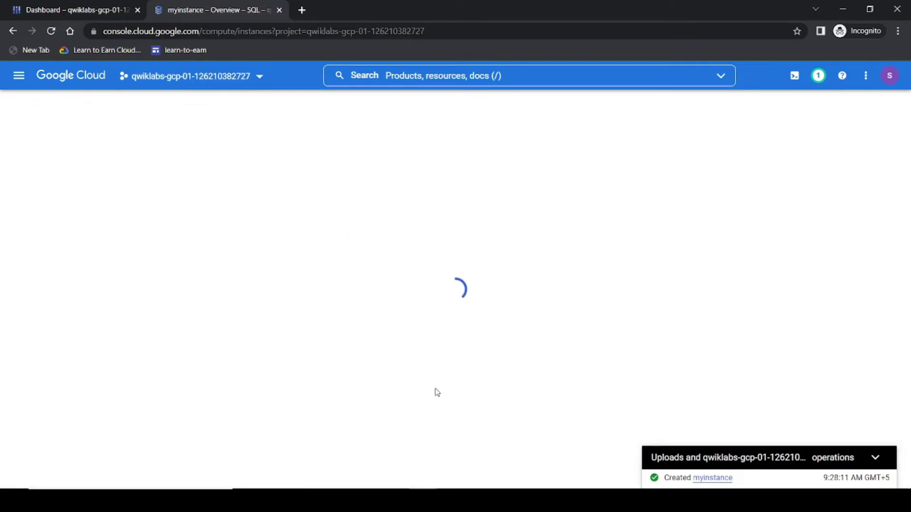
pyautogui.click(872, 458)
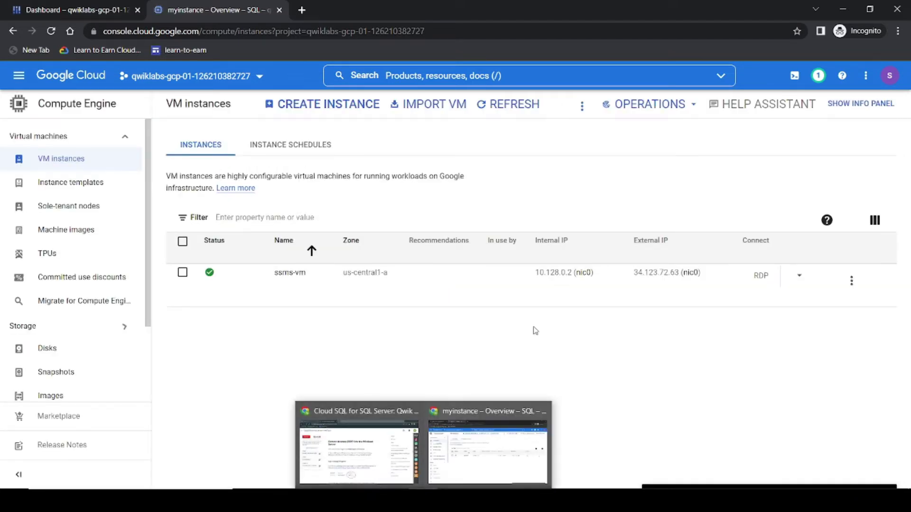
# - Download the RDP file for ssms-vm, open it and accept connecting to the unknown publisher's remote computer
pyautogui.click(798, 279)
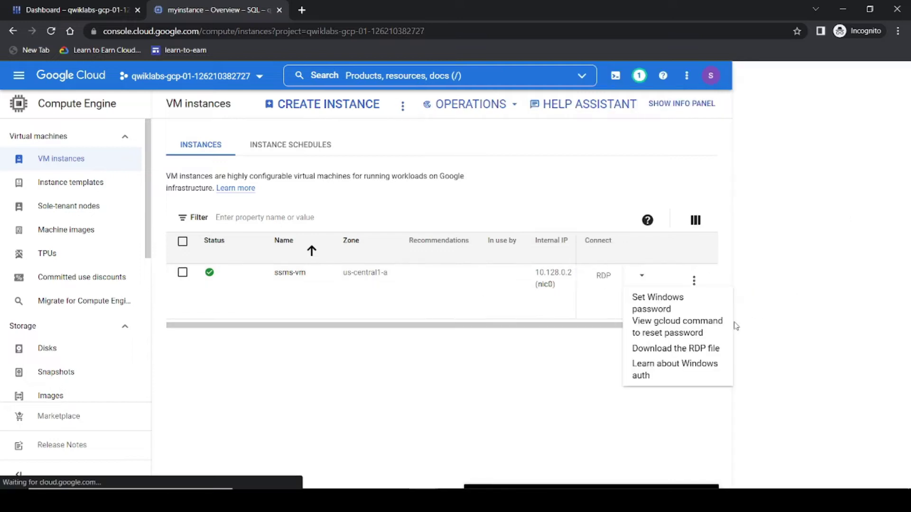
pyautogui.click(639, 349)
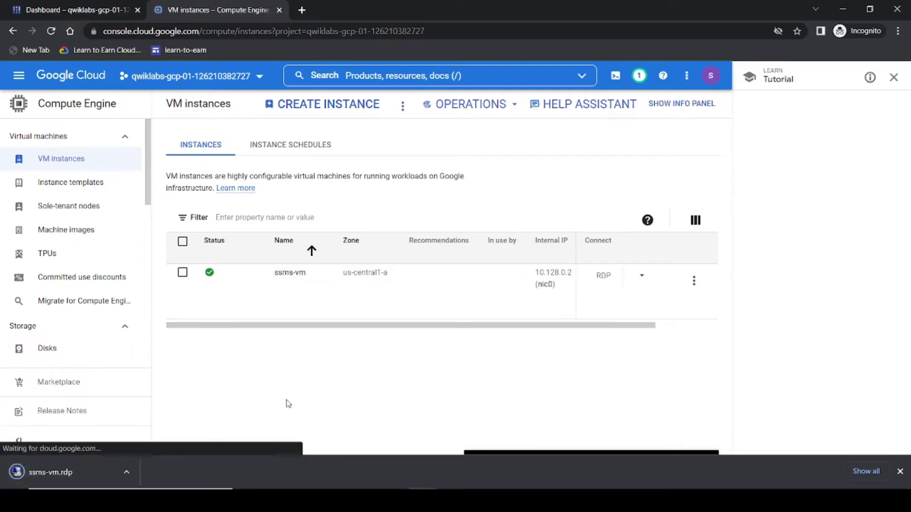
pyautogui.click(126, 472)
pyautogui.click(143, 397)
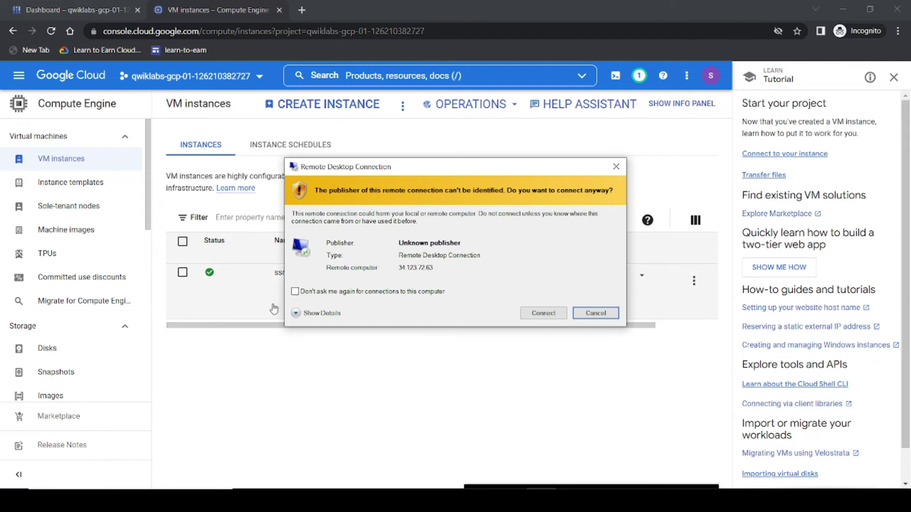
pyautogui.click(543, 314)
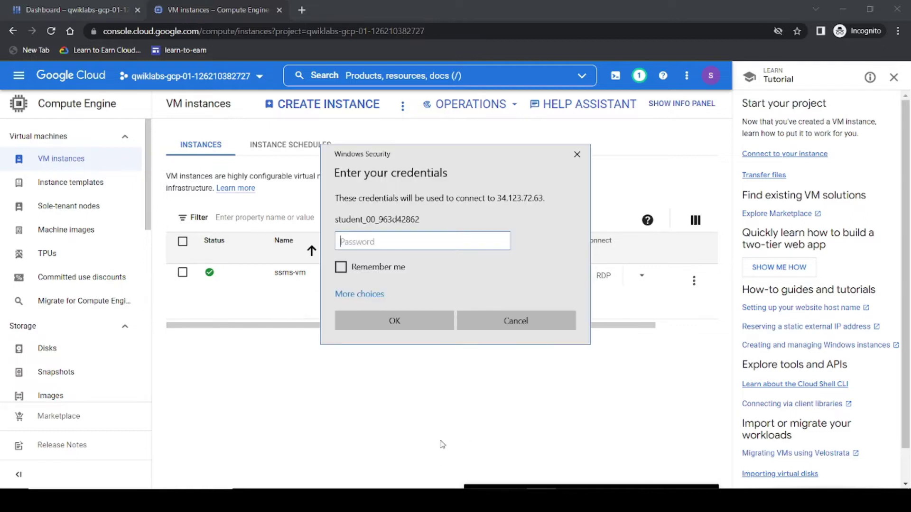
# - Find the Windows login credentials in the lab instructions and choose to use a different account for the remote connection
pyautogui.moveTo(417, 500)
pyautogui.click(349, 370)
pyautogui.scroll(-4, 387, 453)
pyautogui.scroll(-3, 387, 454)
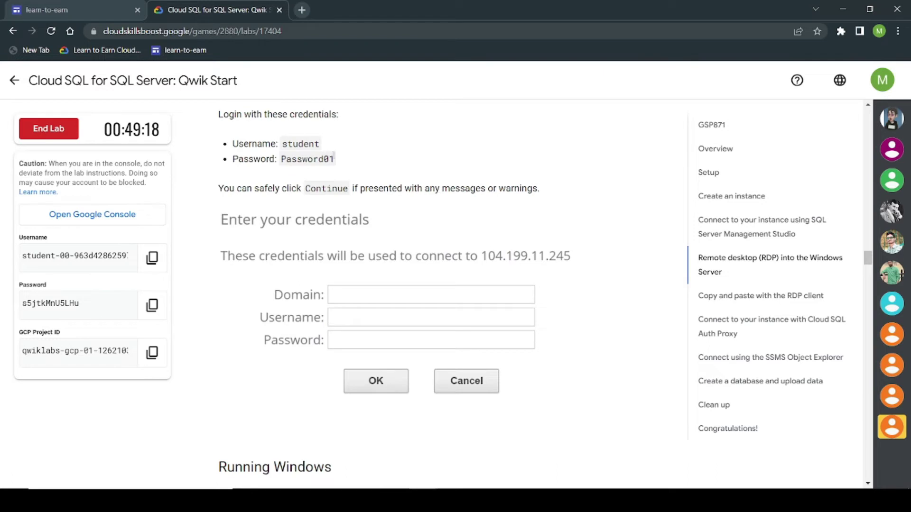
pyautogui.moveTo(343, 161); pyautogui.dragTo(292, 162)
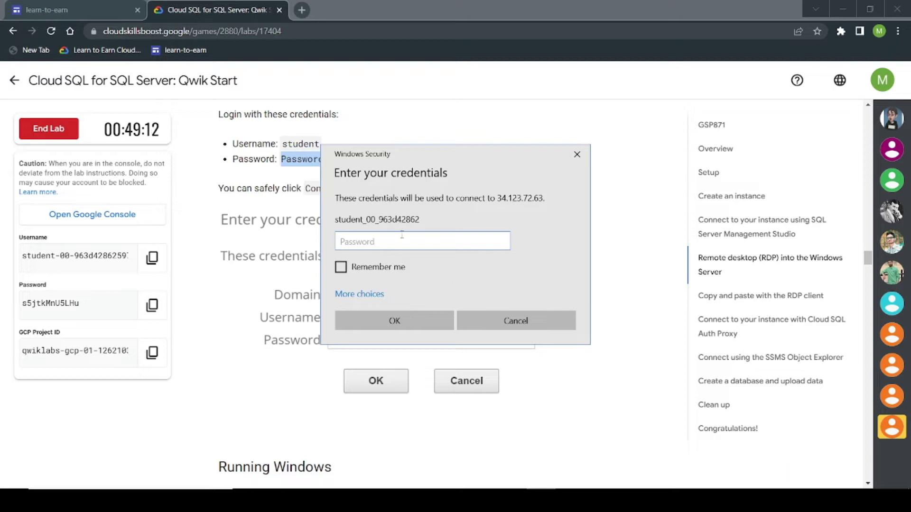
pyautogui.click(359, 294)
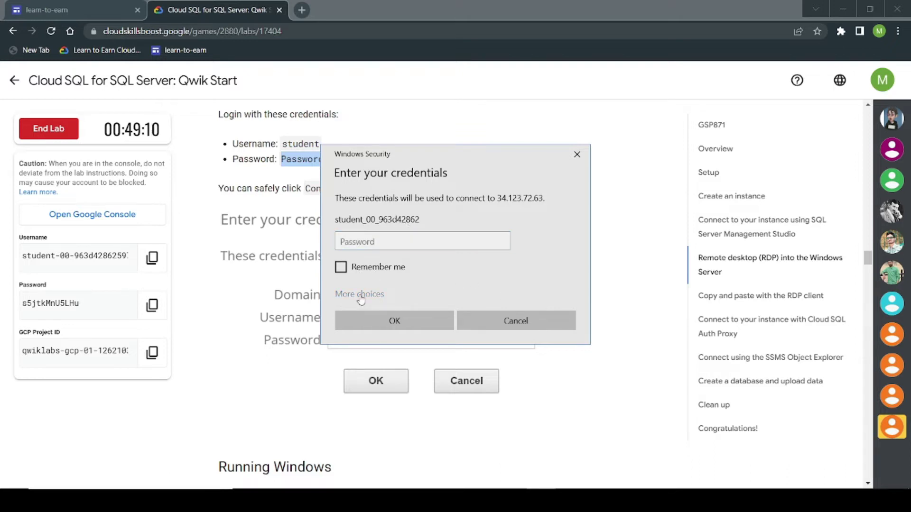
pyautogui.click(410, 357)
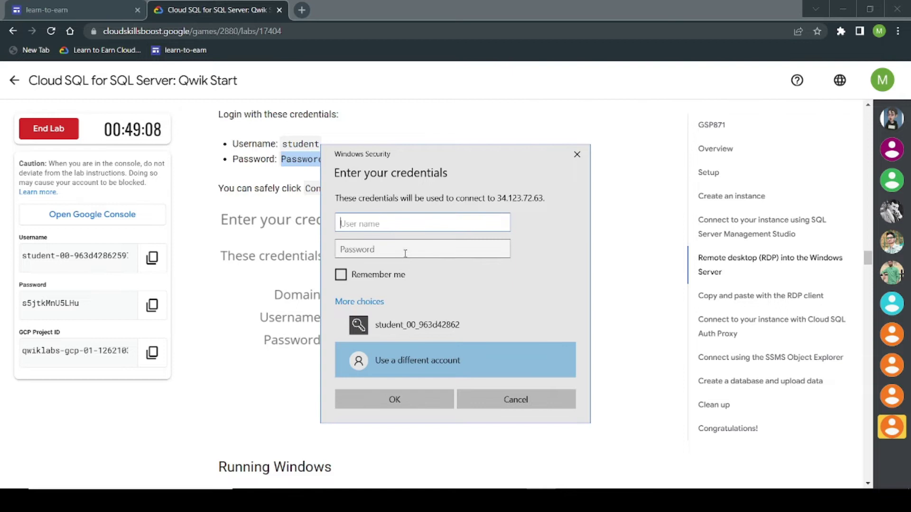
# - Copy the username student from the lab page into the remote connection's user name field
pyautogui.click(287, 171)
pyautogui.moveTo(322, 148); pyautogui.dragTo(283, 148)
pyautogui.hotkey('ctrl', 'c')
pyautogui.hotkey('alt', 'Tab')
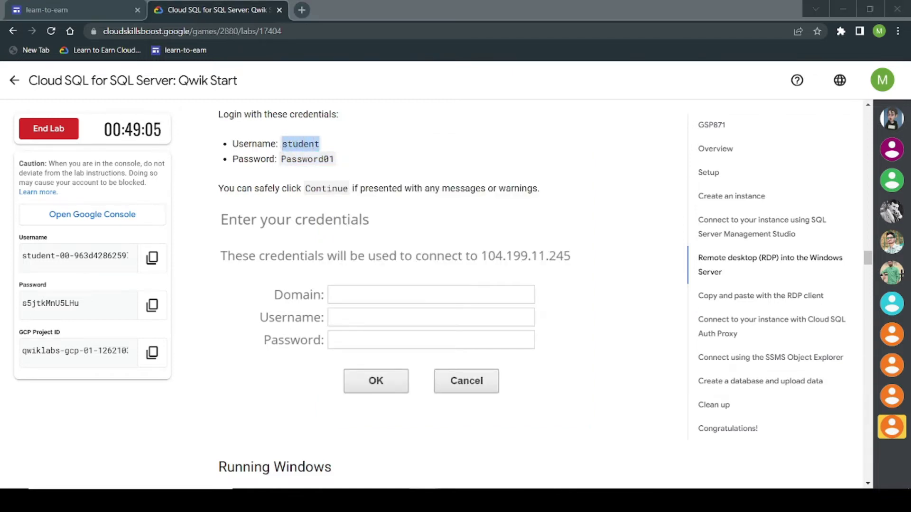
pyautogui.hotkey('ctrl', 'v')
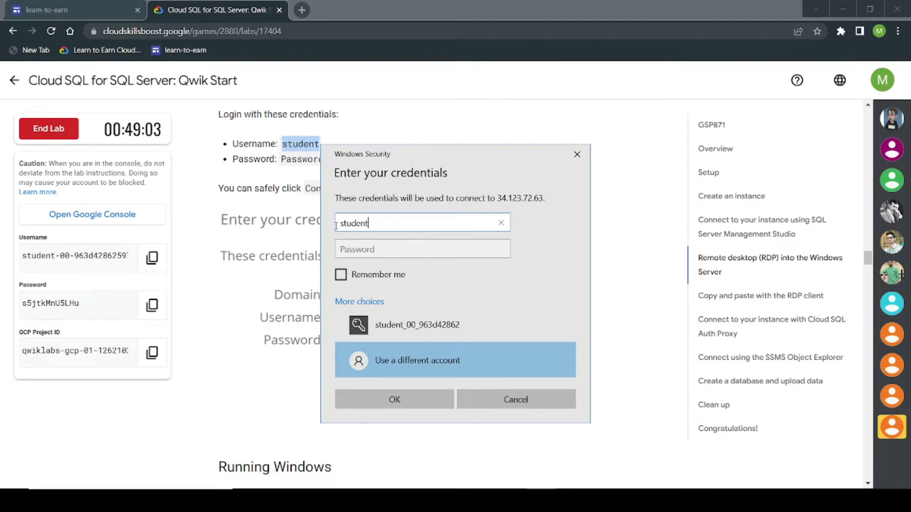
# - Enter the lab's Windows password in the credentials dialog, submit the login and connect despite the certificate errors
pyautogui.moveTo(340, 162); pyautogui.dragTo(284, 161)
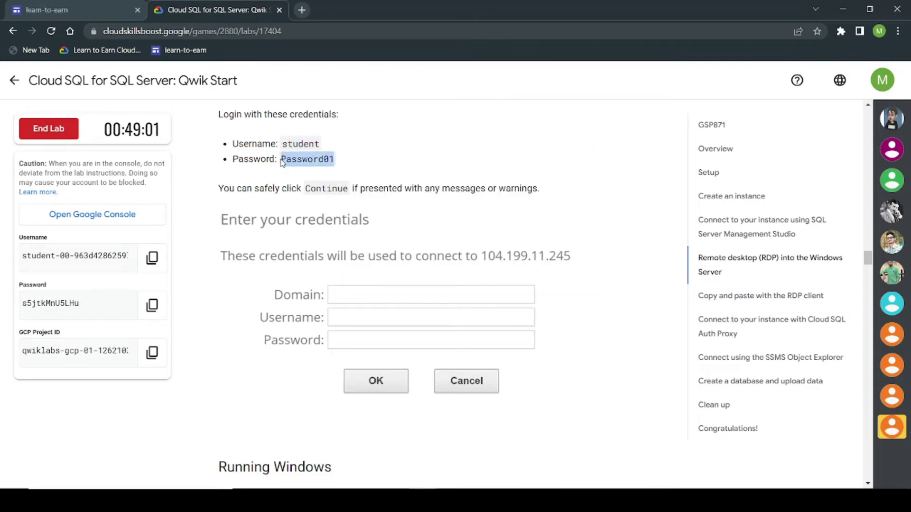
pyautogui.hotkey('alt', 'Tab')
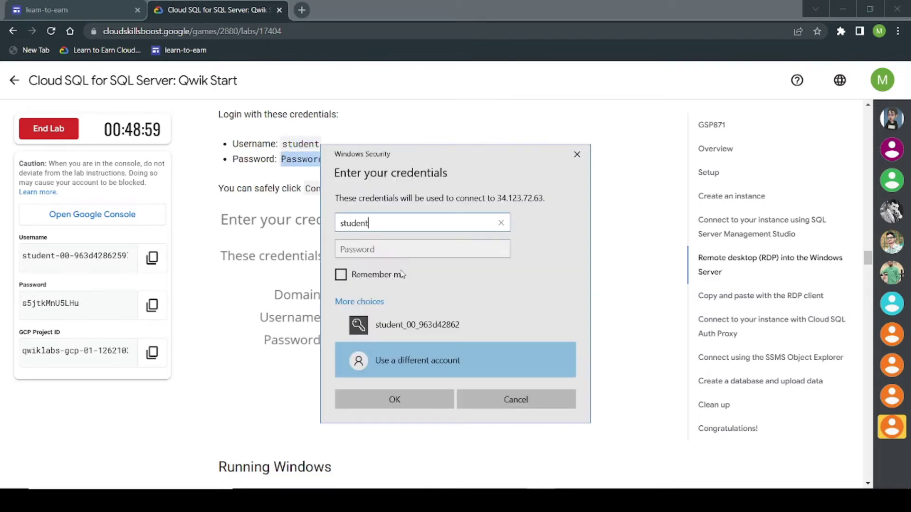
pyautogui.click(380, 242)
pyautogui.hotkey('ctrl', 'v')
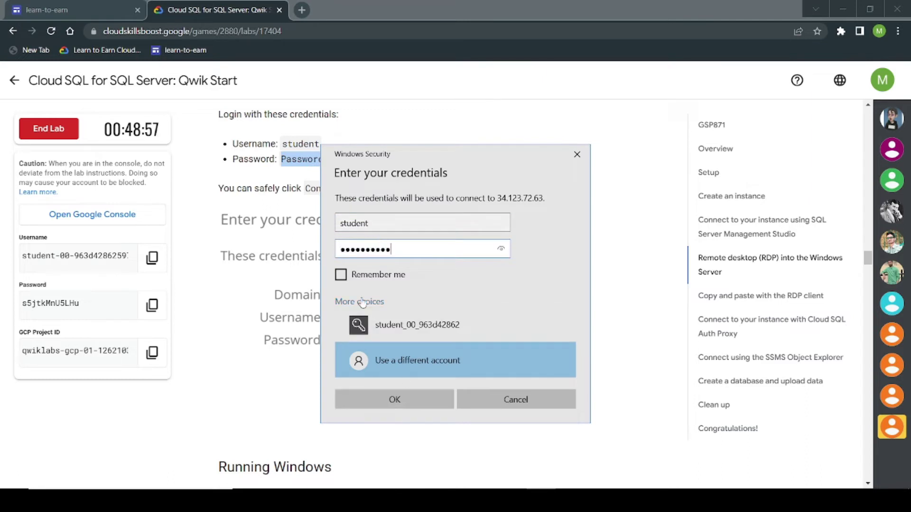
pyautogui.click(414, 395)
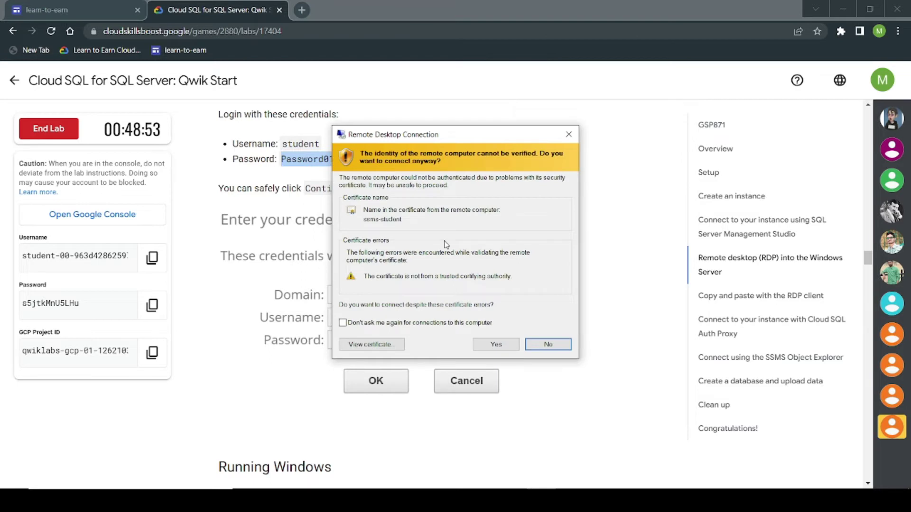
pyautogui.click(493, 345)
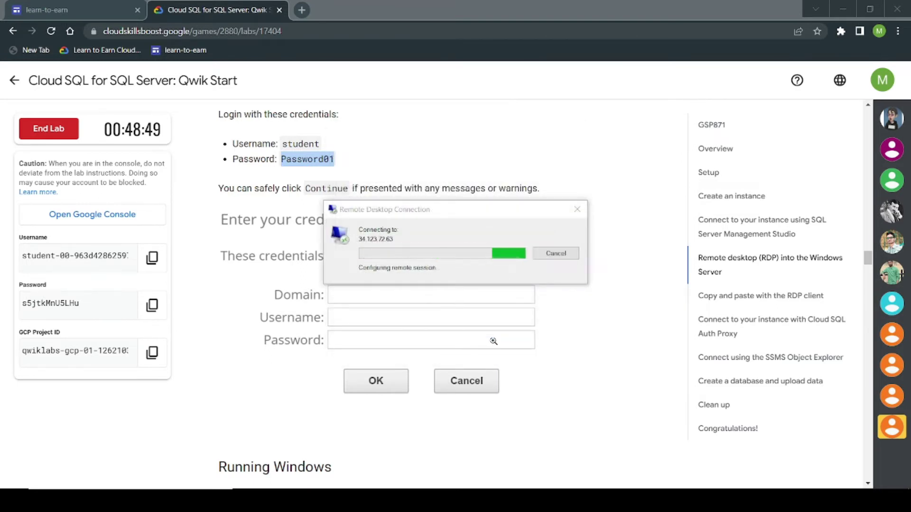
# - Take the ssms-vm remote desktop session out of full screen and enlarge its window over the lab page
pyautogui.scroll(-5, 492, 356)
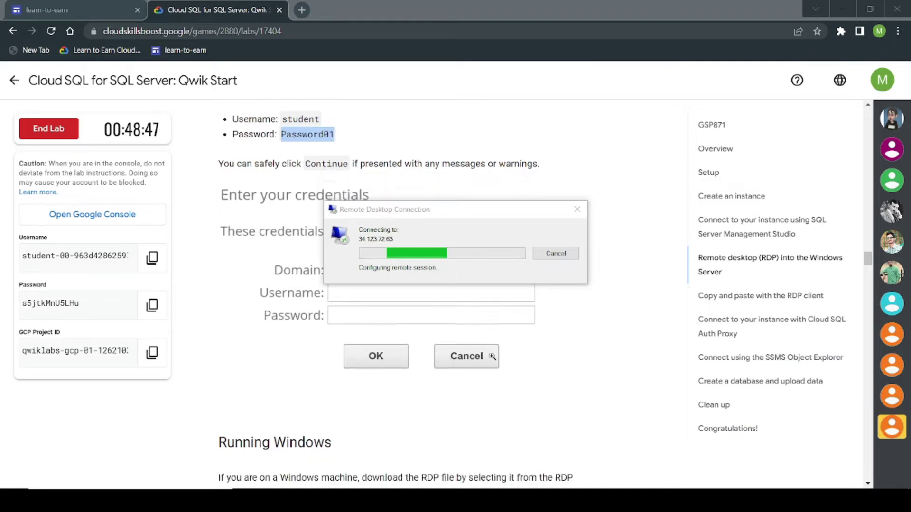
pyautogui.scroll(-3, 492, 357)
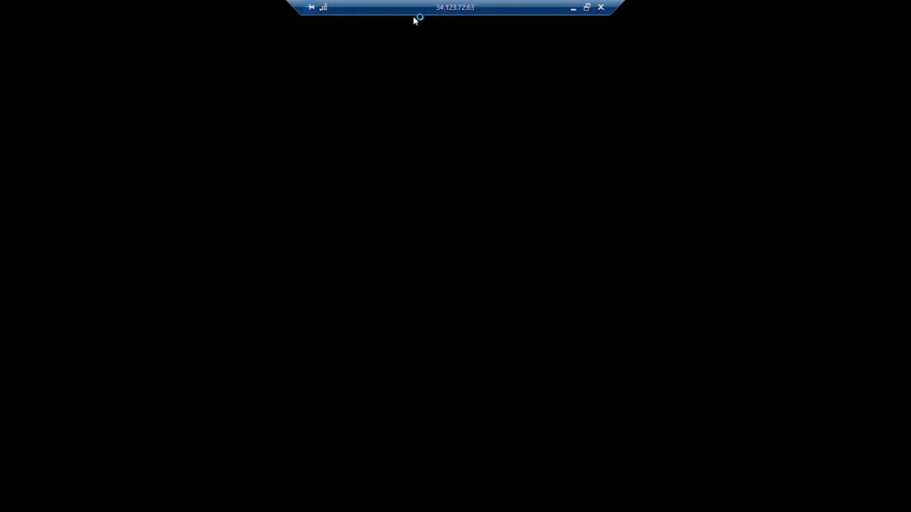
pyautogui.click(588, 8)
pyautogui.moveTo(226, 10); pyautogui.dragTo(702, 138)
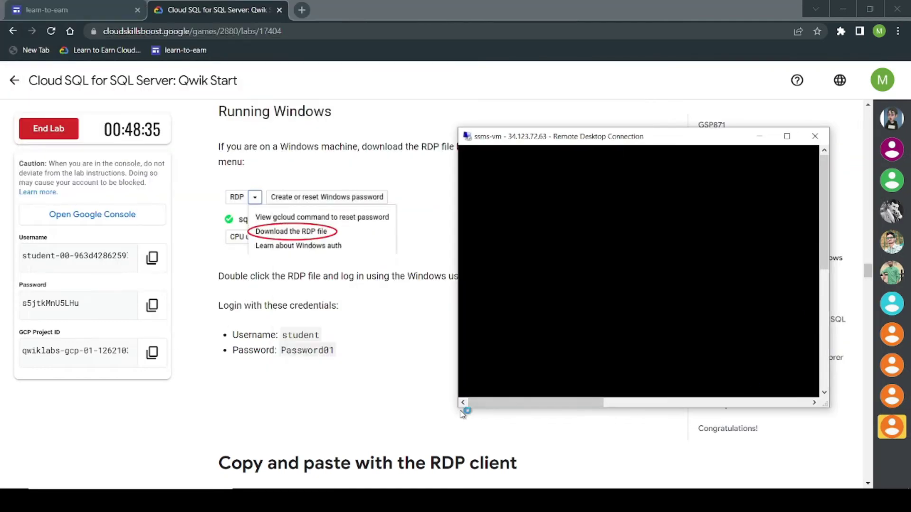
pyautogui.moveTo(461, 408); pyautogui.dragTo(213, 467)
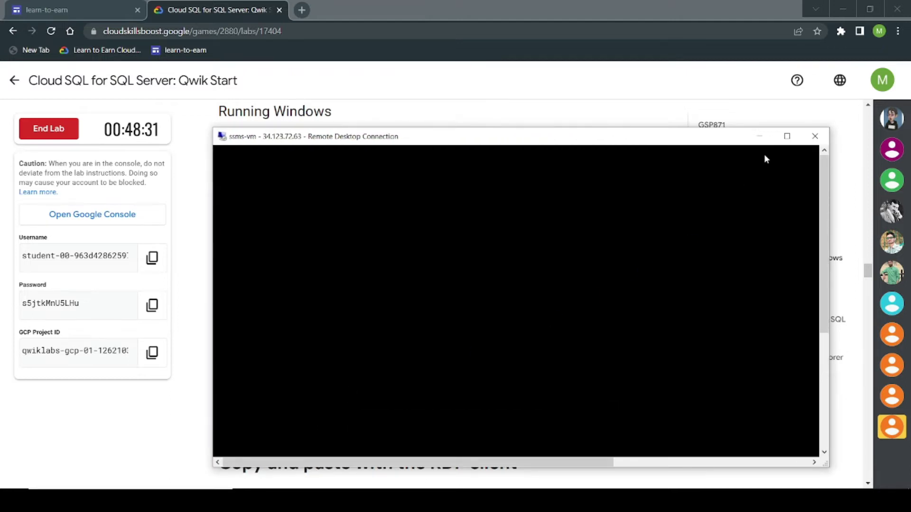
# - Minimize the remote session and read the lab's instructions on pasting and opening PowerShell 7 (x64) for the Cloud SQL Auth Proxy
pyautogui.click(758, 136)
pyautogui.scroll(-5, 585, 238)
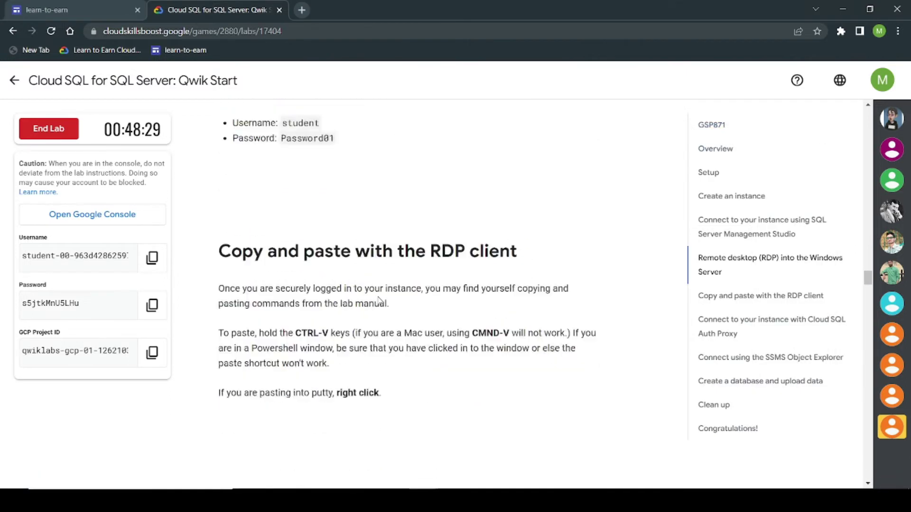
pyautogui.scroll(-2, 378, 300)
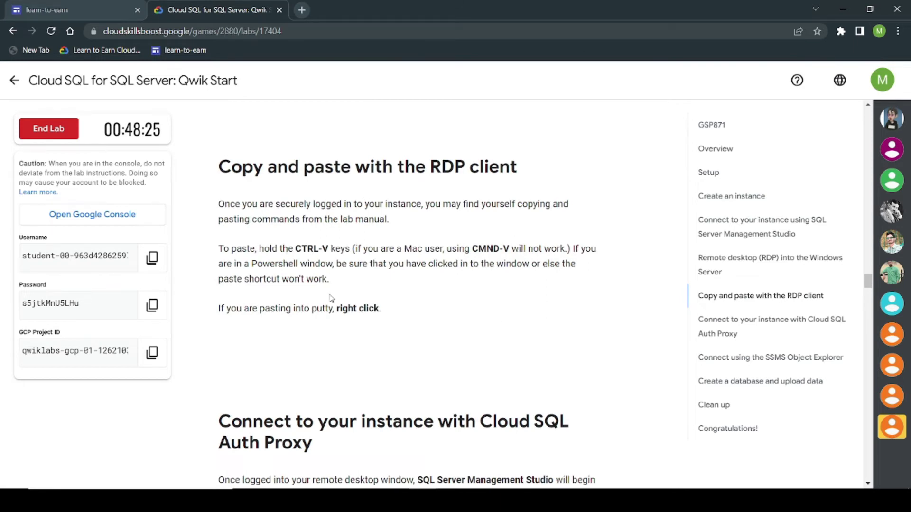
pyautogui.scroll(-3, 330, 298)
pyautogui.scroll(-3, 325, 217)
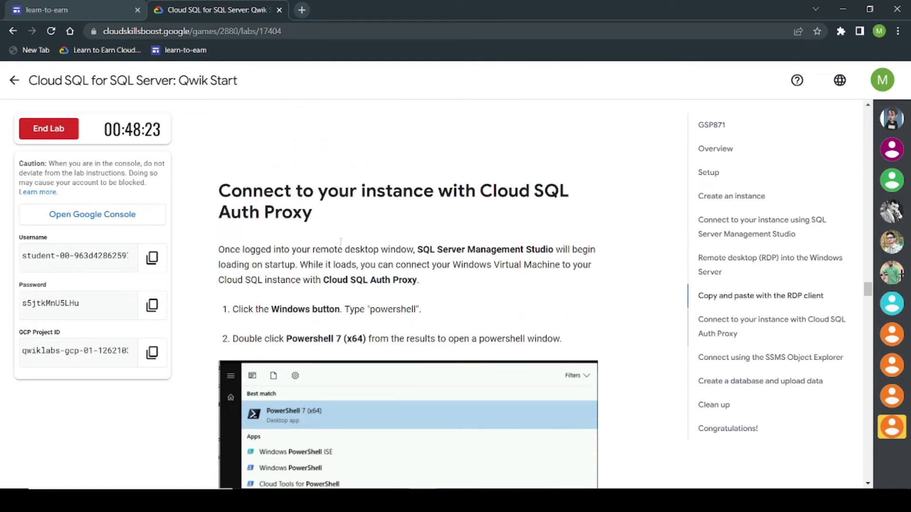
pyautogui.scroll(-3, 412, 233)
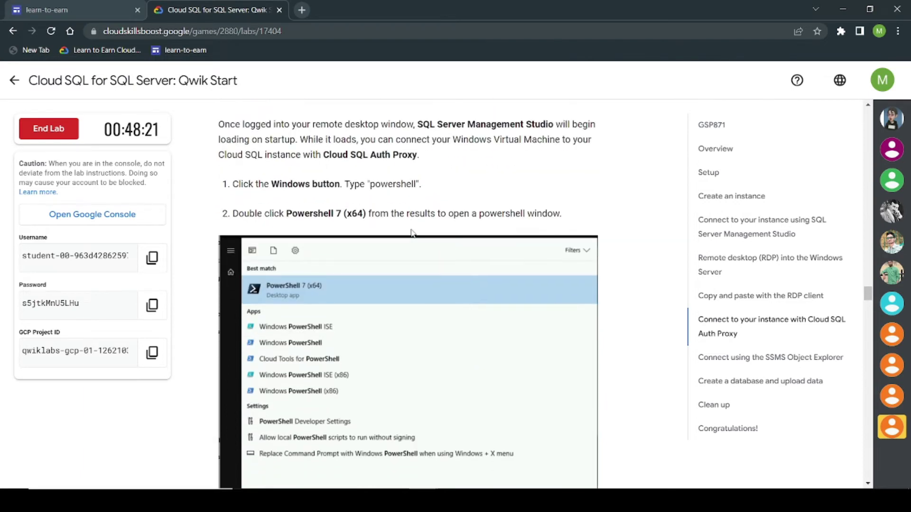
pyautogui.moveTo(268, 179); pyautogui.dragTo(400, 184)
pyautogui.scroll(-1, 399, 243)
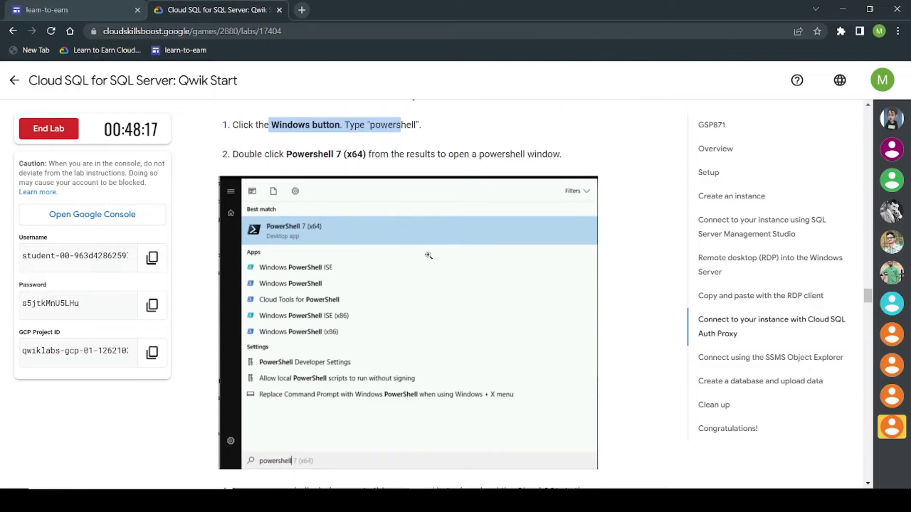
# - Return to the ssms-vm remote session and search its Windows apps for powershell
pyautogui.click(498, 448)
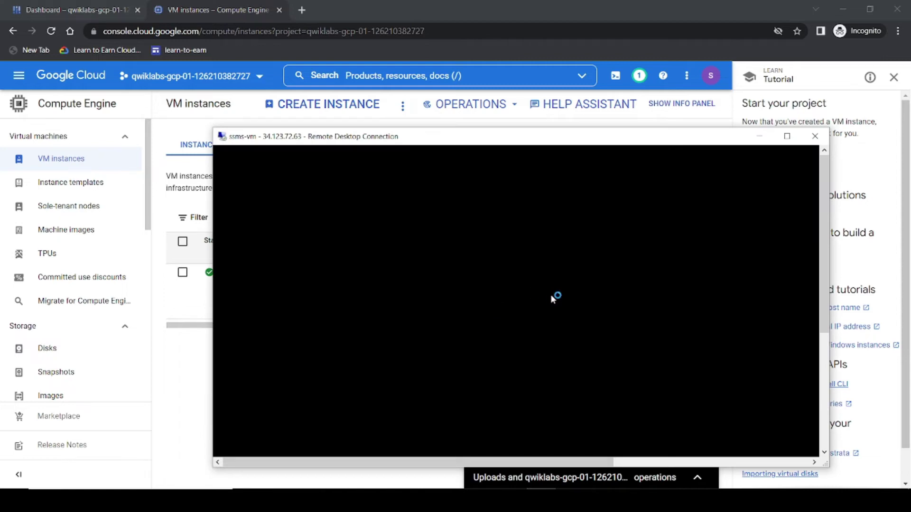
pyautogui.moveTo(824, 292); pyautogui.dragTo(816, 410)
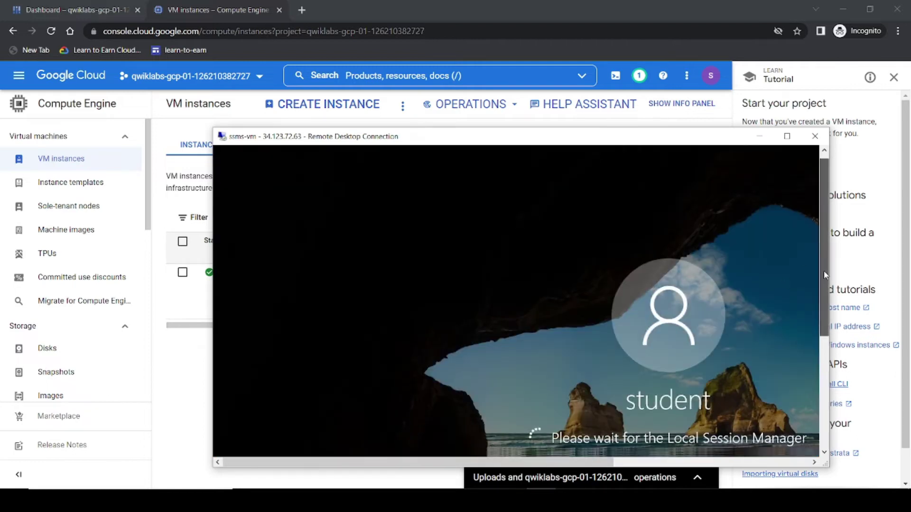
pyautogui.scroll(-2, 825, 284)
pyautogui.moveTo(546, 464); pyautogui.dragTo(613, 465)
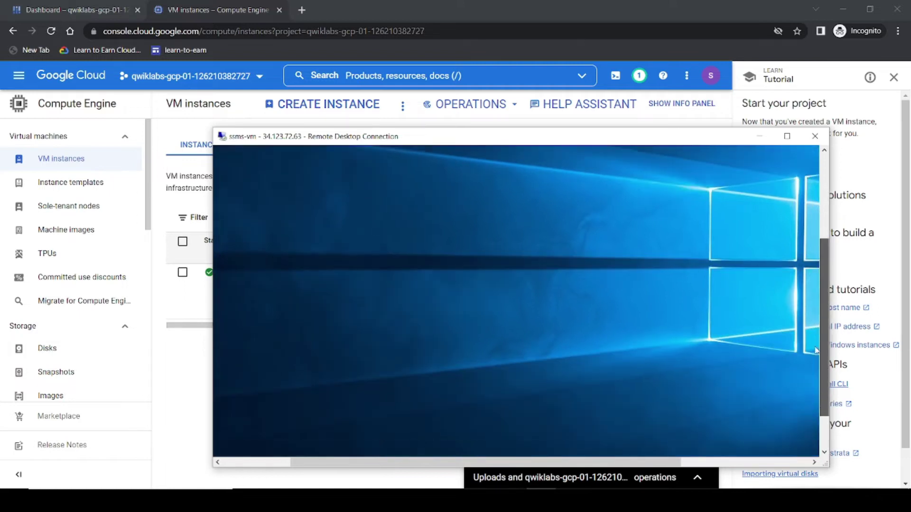
pyautogui.moveTo(824, 303); pyautogui.dragTo(824, 381)
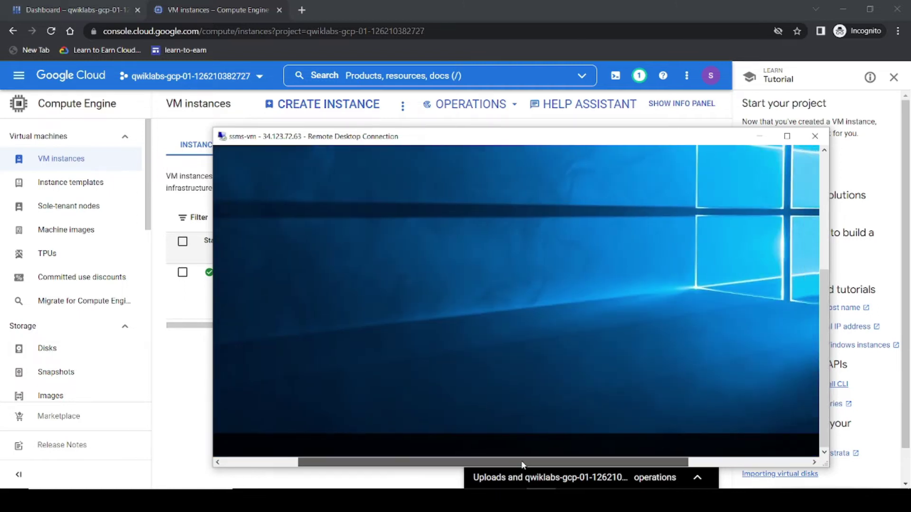
pyautogui.hscroll(3, 522, 461)
pyautogui.moveTo(522, 461); pyautogui.dragTo(287, 432)
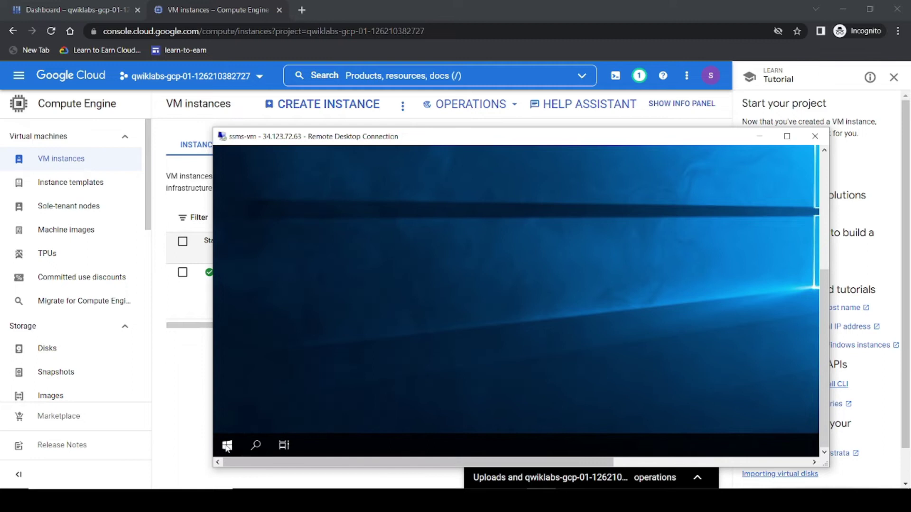
pyautogui.click(262, 439)
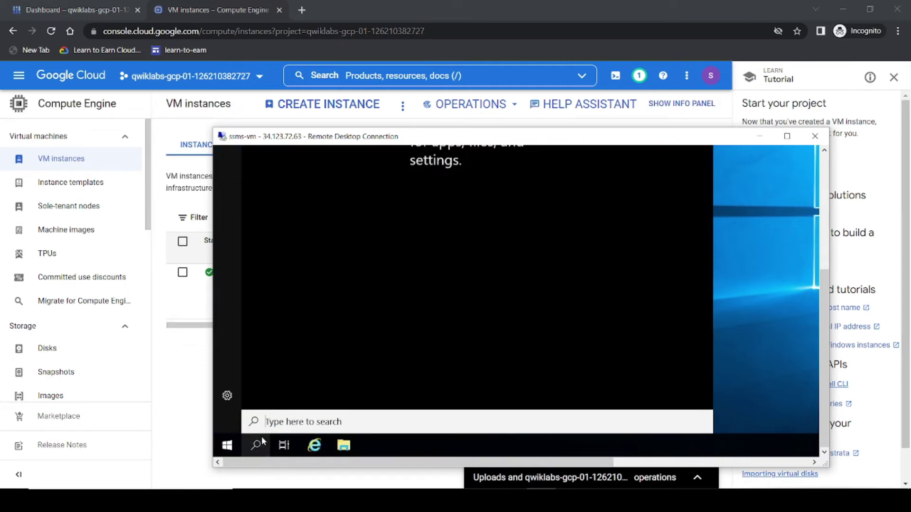
pyautogui.write('po')
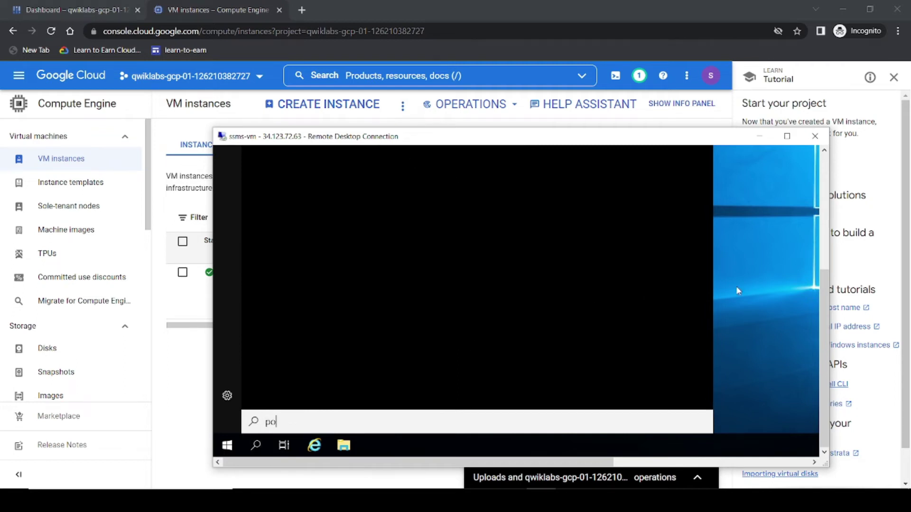
# - Check the lab's PowerShell instructions and launch PowerShell 7 (x64) from the search results in the remote session
pyautogui.moveTo(824, 420); pyautogui.dragTo(822, 307)
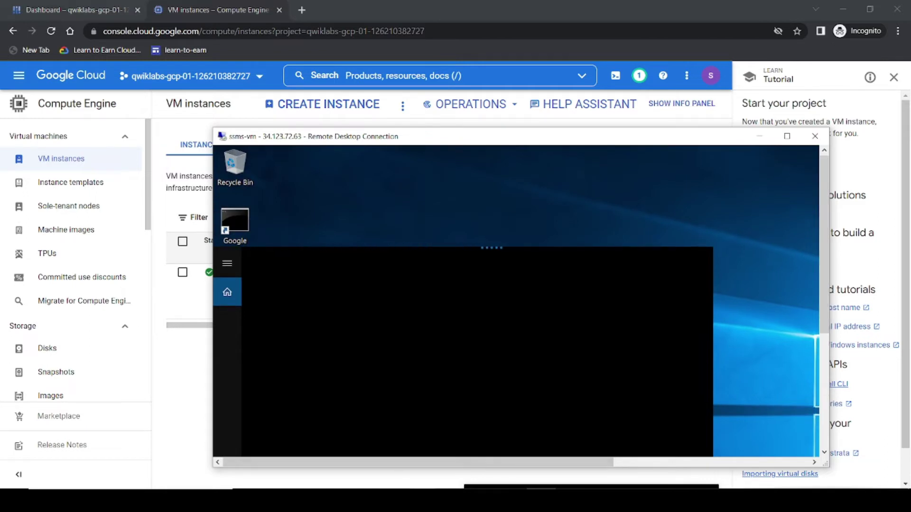
pyautogui.click(358, 474)
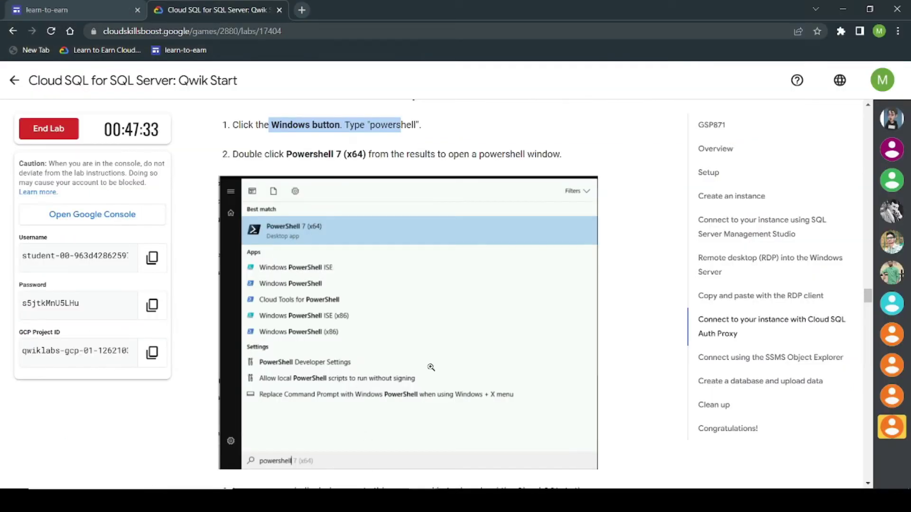
pyautogui.hotkey('alt', 'Tab')
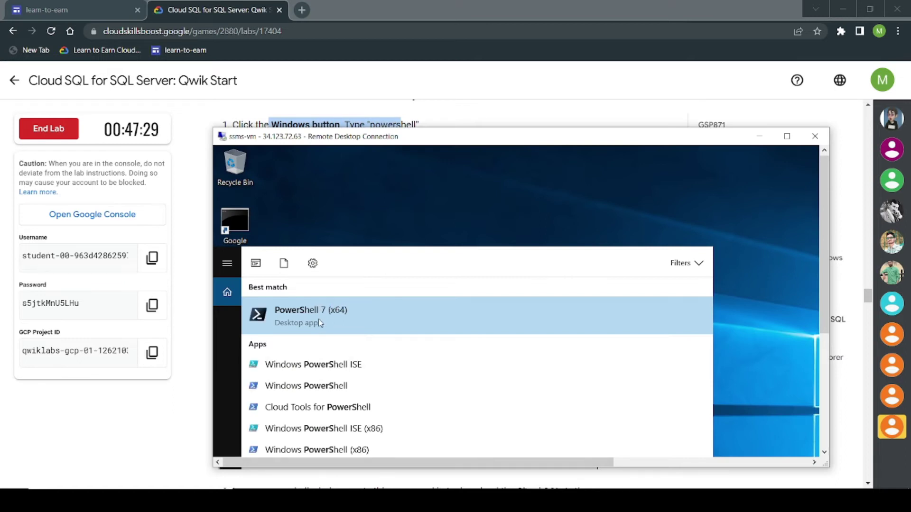
pyautogui.click(318, 319)
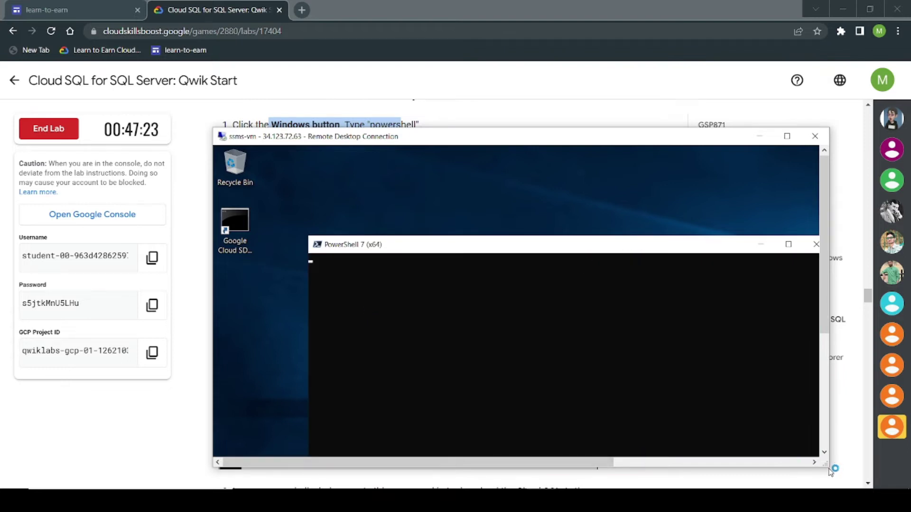
# - Enlarge the remote desktop window and copy the lab's Invoke-WebRequest command for downloading the Cloud SQL Auth Proxy
pyautogui.moveTo(824, 467); pyautogui.dragTo(907, 487)
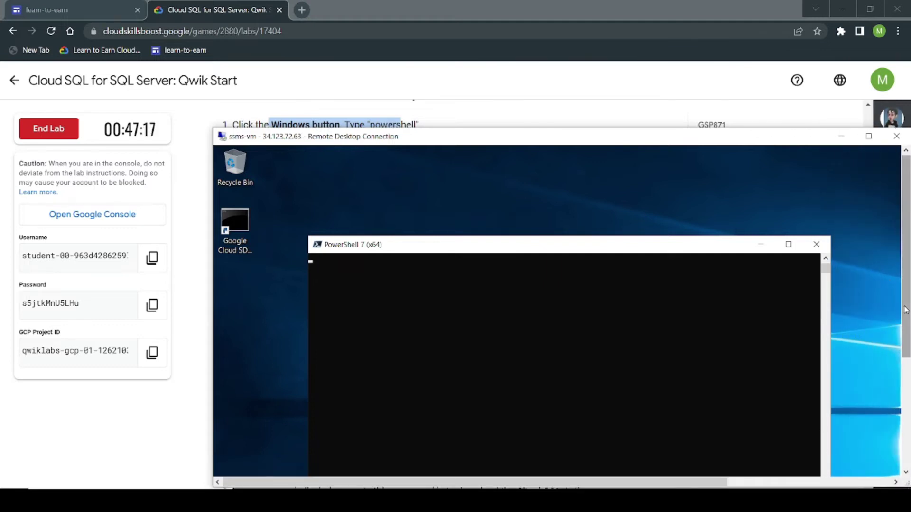
pyautogui.scroll(-1, 901, 310)
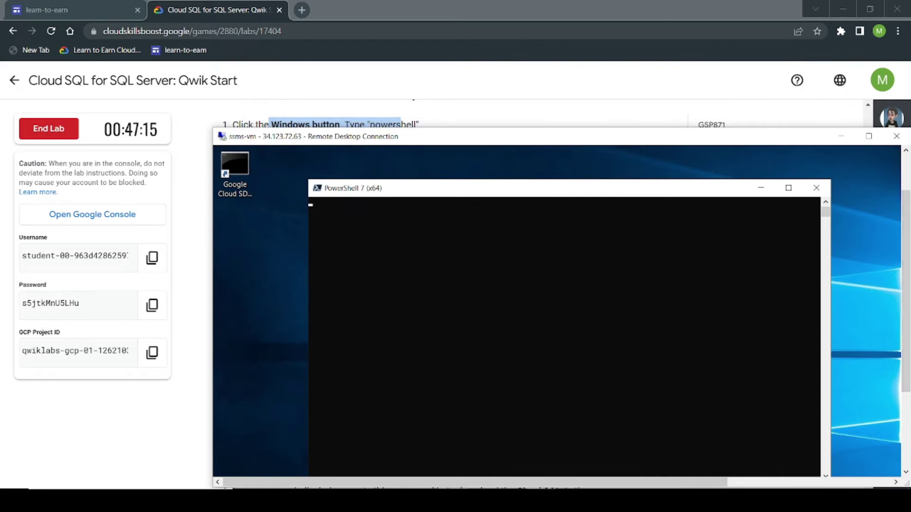
pyautogui.moveTo(425, 498)
pyautogui.click(367, 458)
pyautogui.scroll(-5, 380, 357)
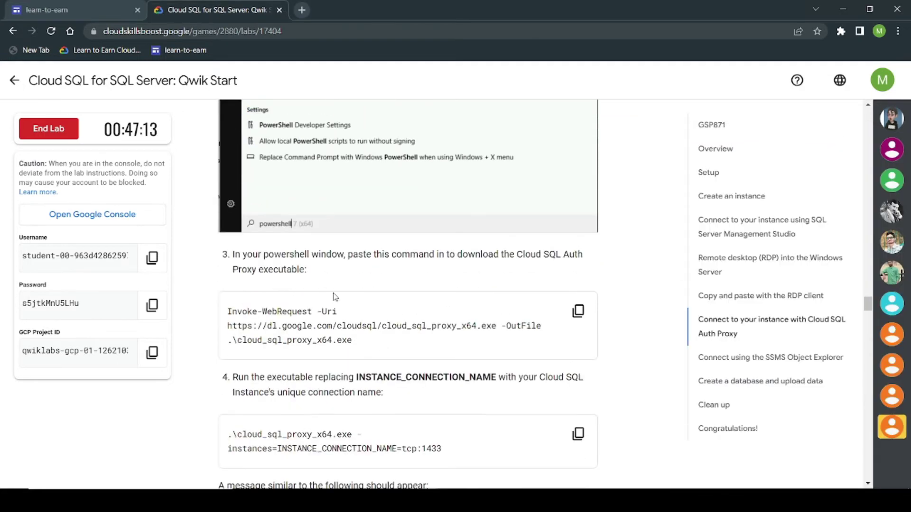
pyautogui.click(577, 312)
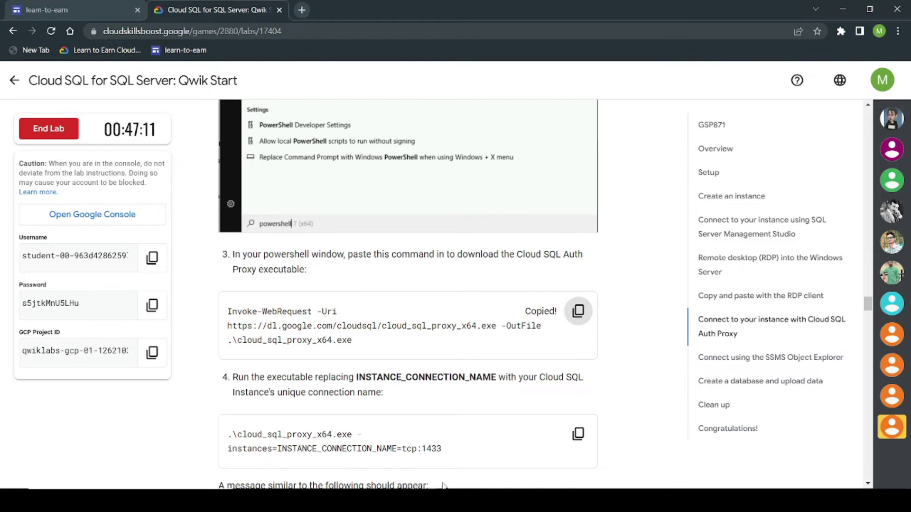
# - Show the remote session full screen and run the copied Invoke-WebRequest command in PowerShell to download cloud_sql_proxy_x64.exe
pyautogui.hotkey('alt', 'Tab')
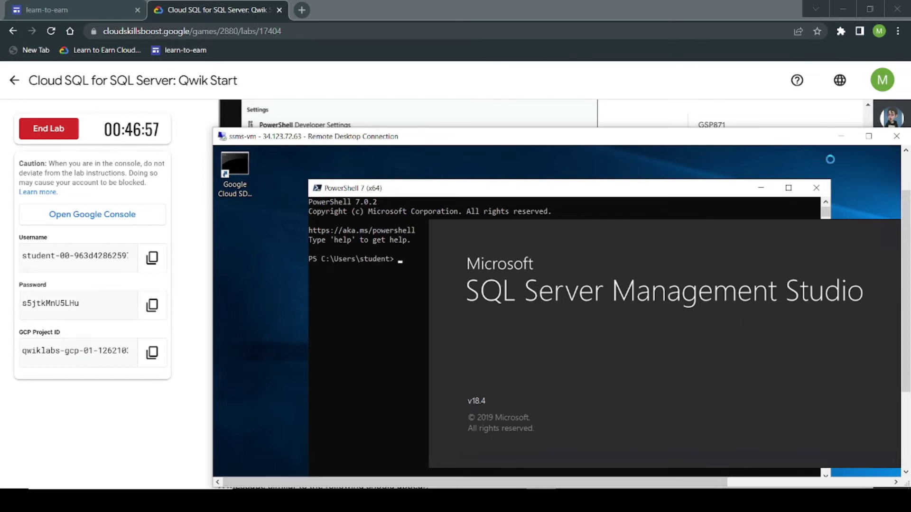
pyautogui.click(868, 136)
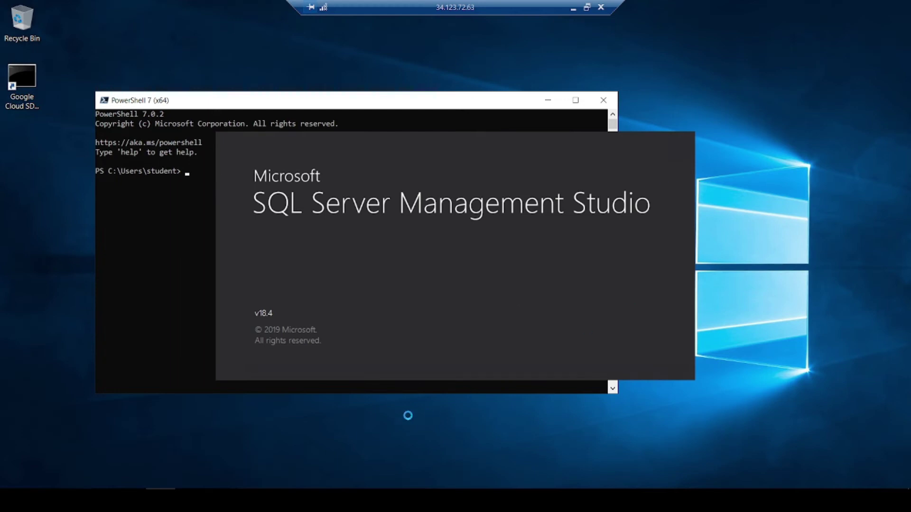
pyautogui.moveTo(261, 98); pyautogui.dragTo(738, 135)
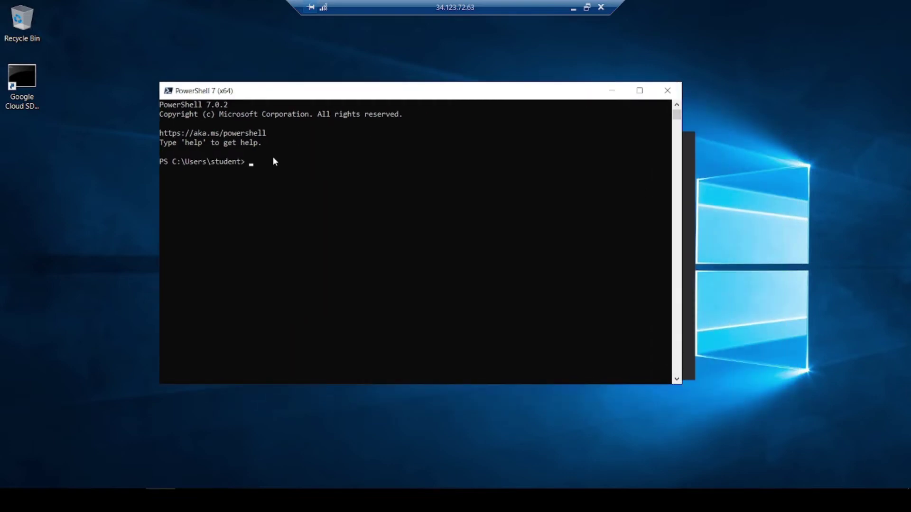
pyautogui.click(254, 162)
pyautogui.press('Escape')
pyautogui.hotkey('ctrl', 'v')
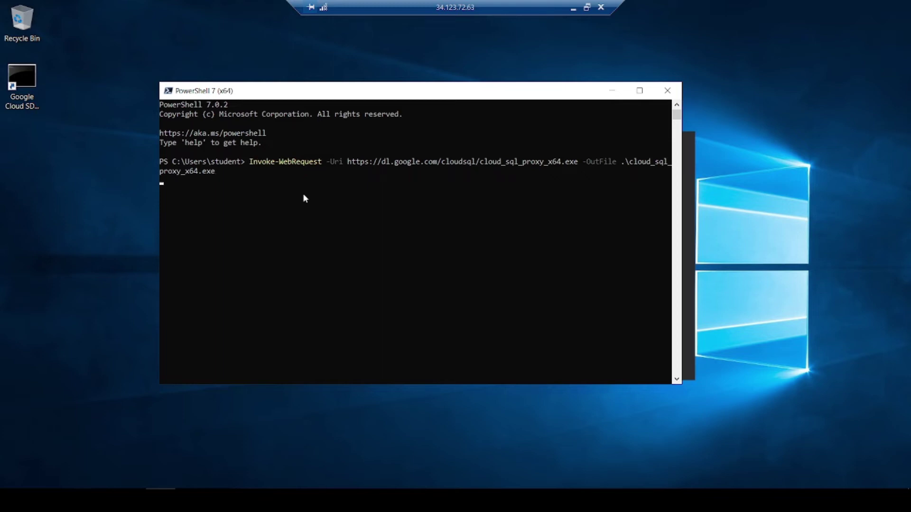
# - Take the remote session out of full screen and paste the lab's command .\cloud_sql_proxy_x64.exe -instances=INSTANCE_CONNECTION_NAME=tcp:1433 into PowerShell
pyautogui.click(586, 7)
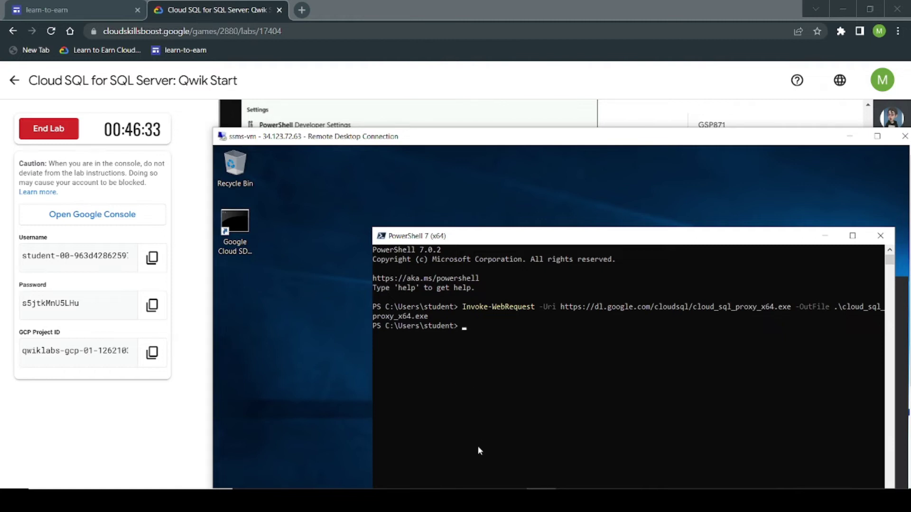
pyautogui.click(356, 443)
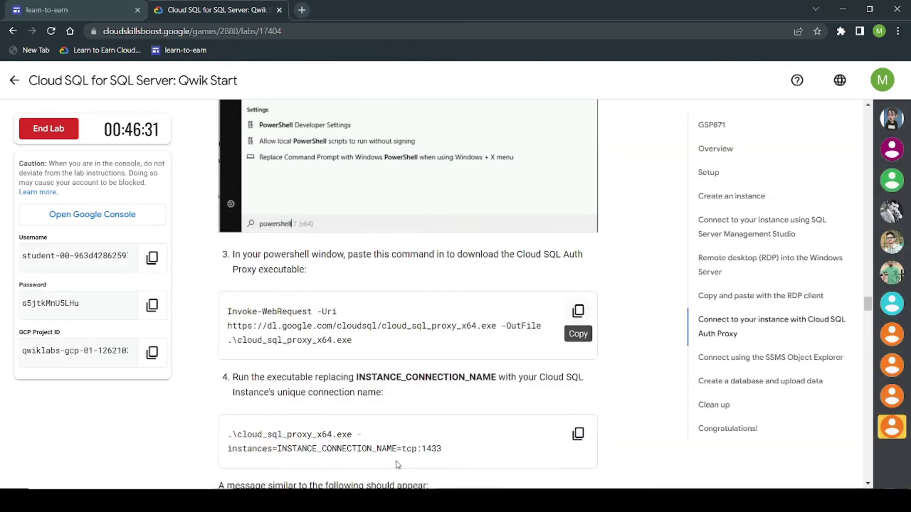
pyautogui.scroll(-2, 569, 303)
pyautogui.click(577, 315)
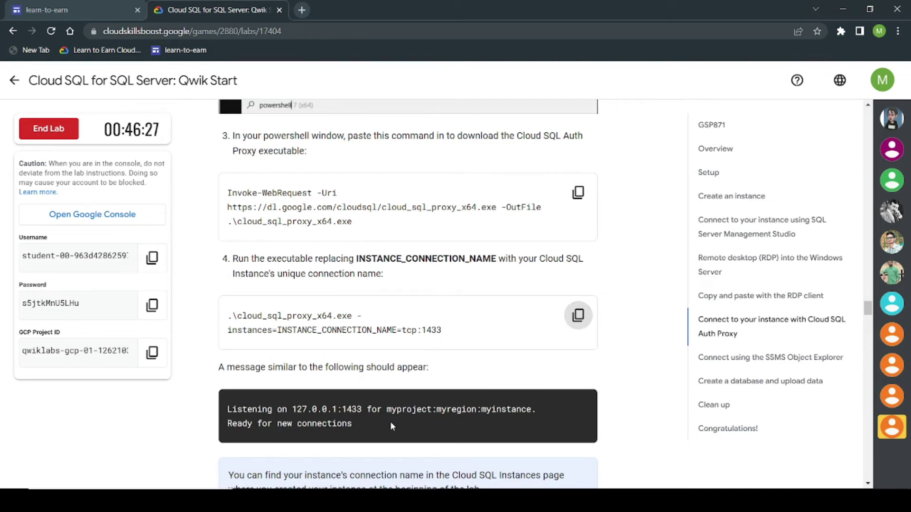
pyautogui.hotkey('alt', 'Tab')
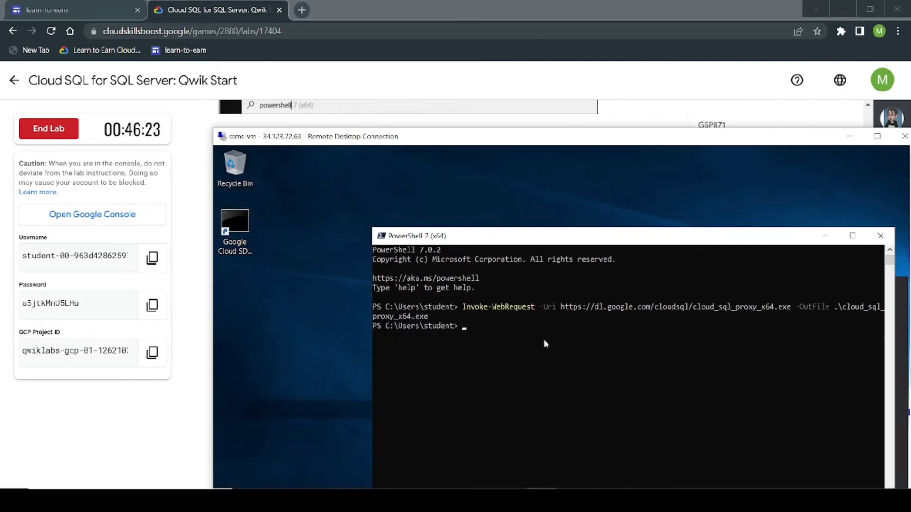
pyautogui.rightClick(553, 332)
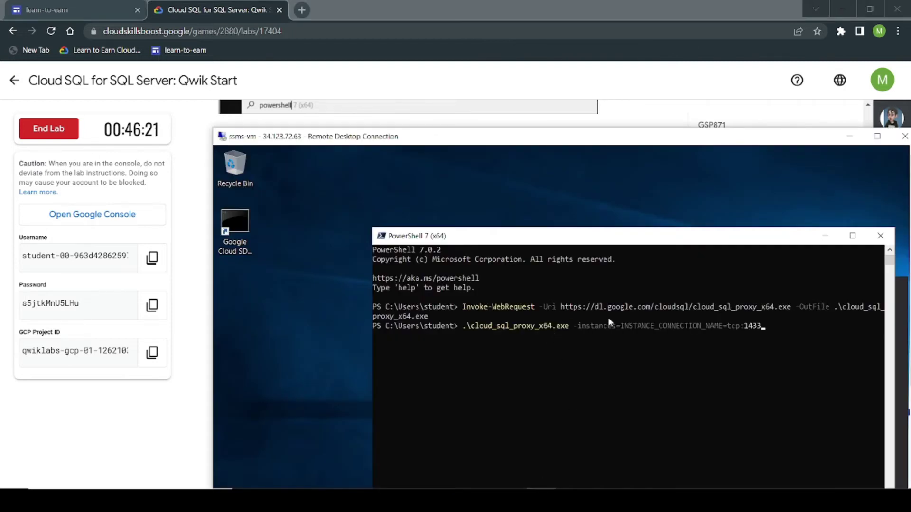
# - Delete the INSTANCE_CONNECTION_NAME placeholder from the proxy command, keeping the =tcp:1433 part
pyautogui.press('Left')
pyautogui.press('Left')
pyautogui.press('Left')
pyautogui.press('Left')
pyautogui.press('Left')
pyautogui.press('Left')
pyautogui.press('Left')
pyautogui.press('Left')
pyautogui.press('Left')
pyautogui.press('BackSpace')
pyautogui.press('BackSpace')
pyautogui.press('BackSpace')
pyautogui.press('BackSpace')
pyautogui.press('BackSpace')
pyautogui.press('BackSpace')
pyautogui.press('BackSpace')
pyautogui.press('BackSpace')
pyautogui.press('BackSpace')
pyautogui.press('BackSpace')
pyautogui.press('BackSpace')
pyautogui.press('BackSpace')
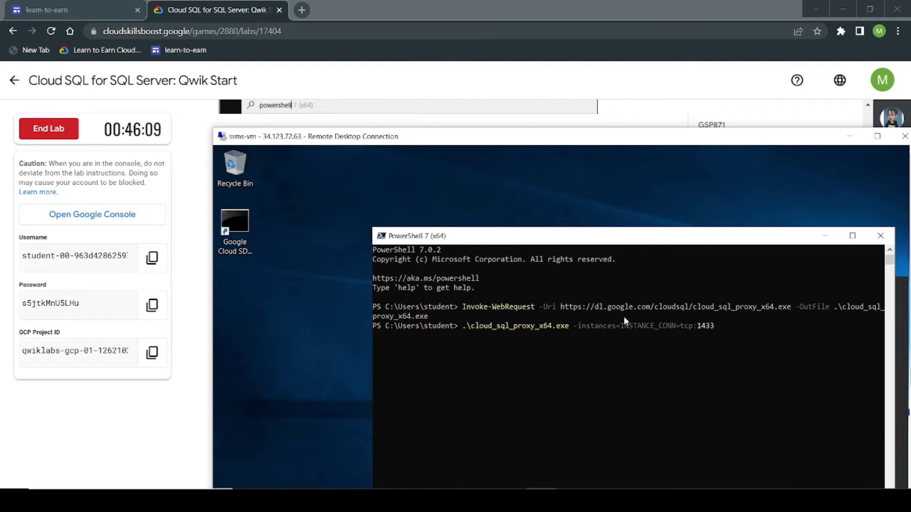
pyautogui.press('BackSpace')
pyautogui.press('BackSpace')
pyautogui.press('BackSpace')
pyautogui.press('BackSpace')
pyautogui.press('BackSpace')
pyautogui.press('BackSpace')
pyautogui.press('BackSpace')
pyautogui.press('BackSpace')
pyautogui.press('BackSpace')
pyautogui.press('BackSpace')
pyautogui.press('BackSpace')
pyautogui.press('BackSpace')
pyautogui.press('BackSpace')
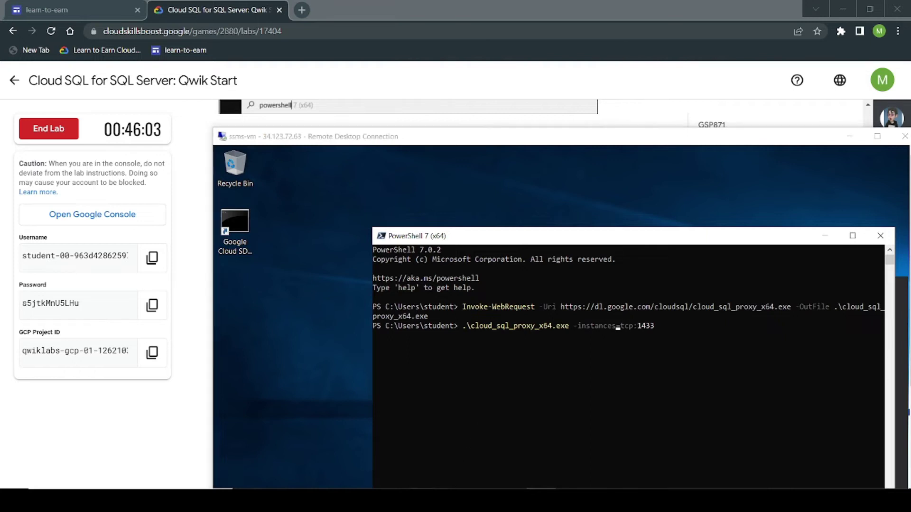
# - Switch to the Google Cloud console and open the SQL instances page
pyautogui.moveTo(456, 486)
pyautogui.click(450, 450)
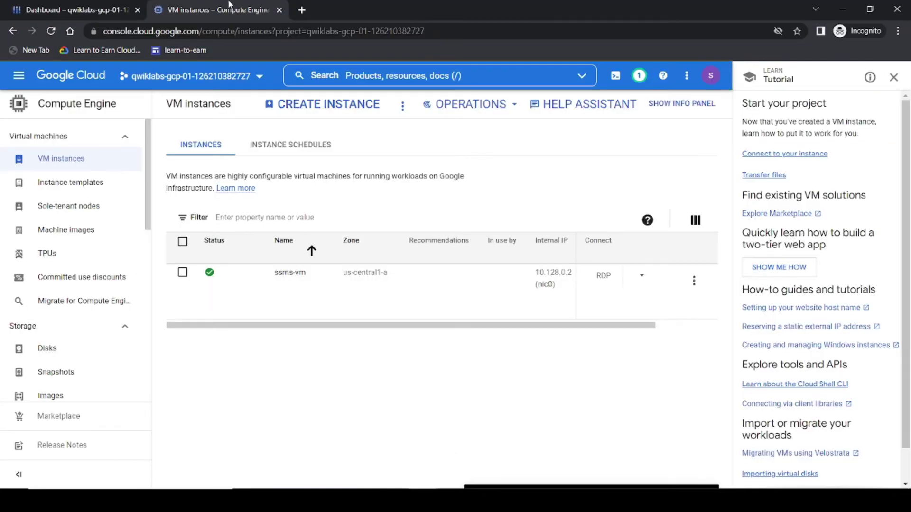
pyautogui.click(140, 6)
pyautogui.click(213, 10)
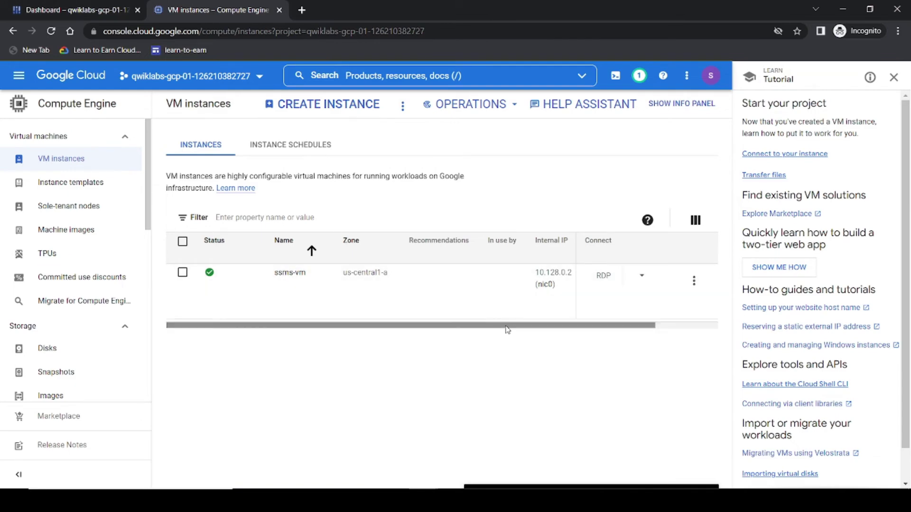
pyautogui.hscroll(2, 503, 328)
pyautogui.click(19, 76)
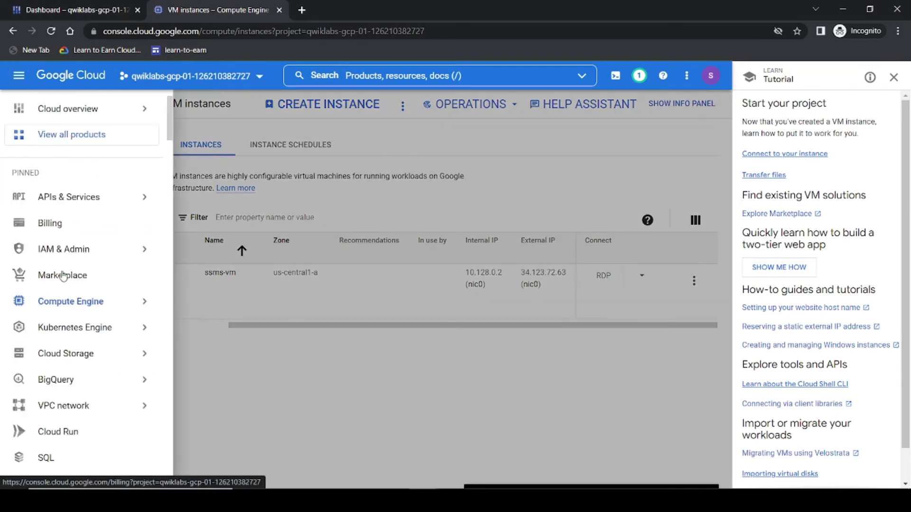
pyautogui.click(56, 6)
pyautogui.scroll(-4, 57, 429)
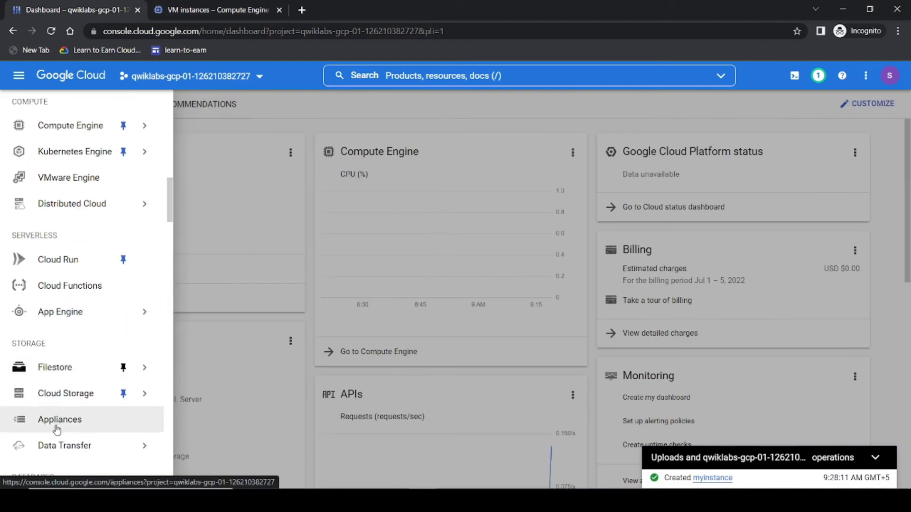
pyautogui.scroll(-3, 59, 427)
pyautogui.scroll(5, 58, 425)
pyautogui.scroll(-4, 57, 420)
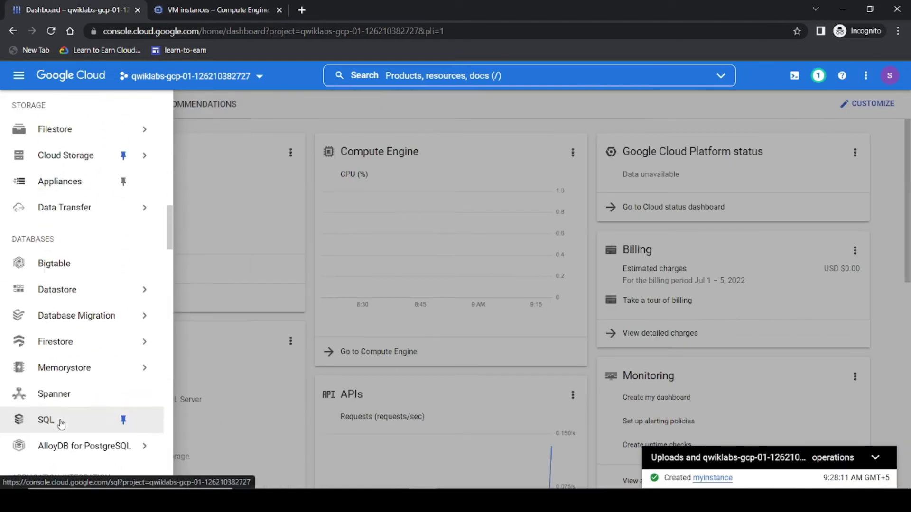
pyautogui.click(57, 420)
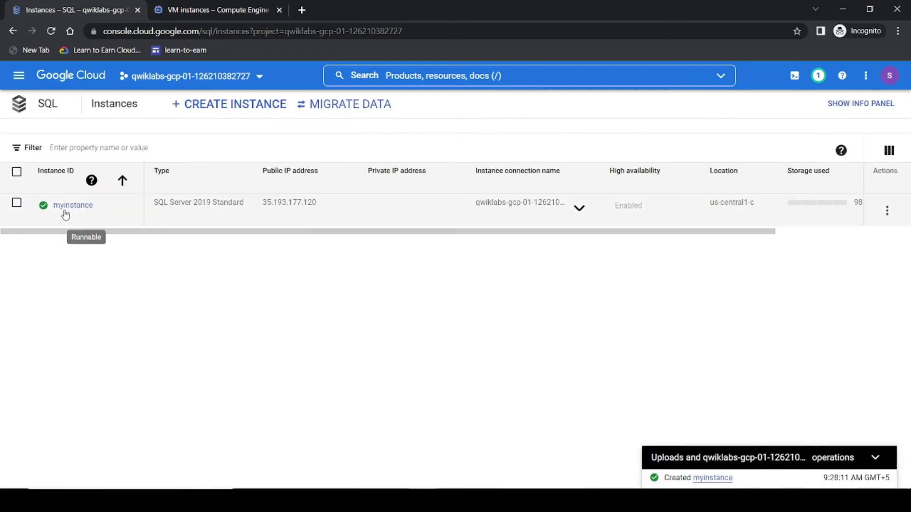
# - Open the myinstance overview, copy its connection name and return to the PowerShell window in the remote session
pyautogui.click(70, 209)
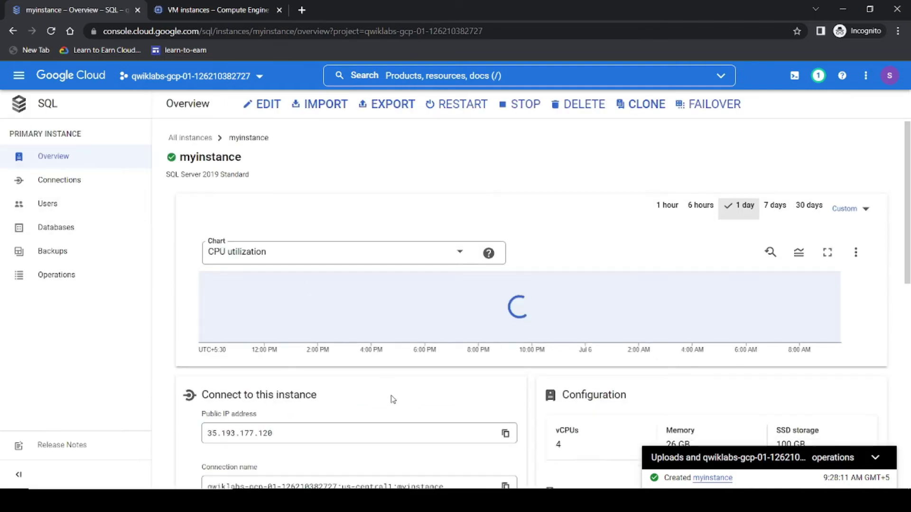
pyautogui.scroll(-4, 344, 361)
pyautogui.click(505, 315)
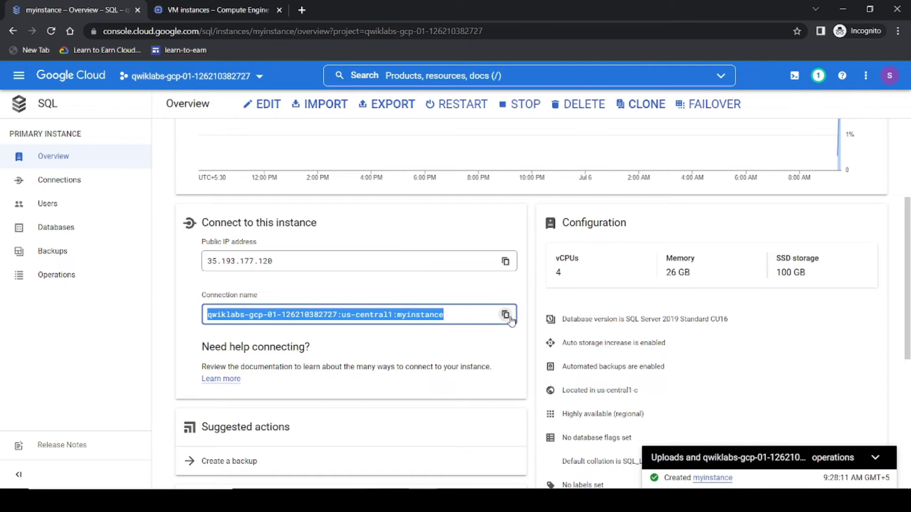
pyautogui.hotkey('alt', 'Tab')
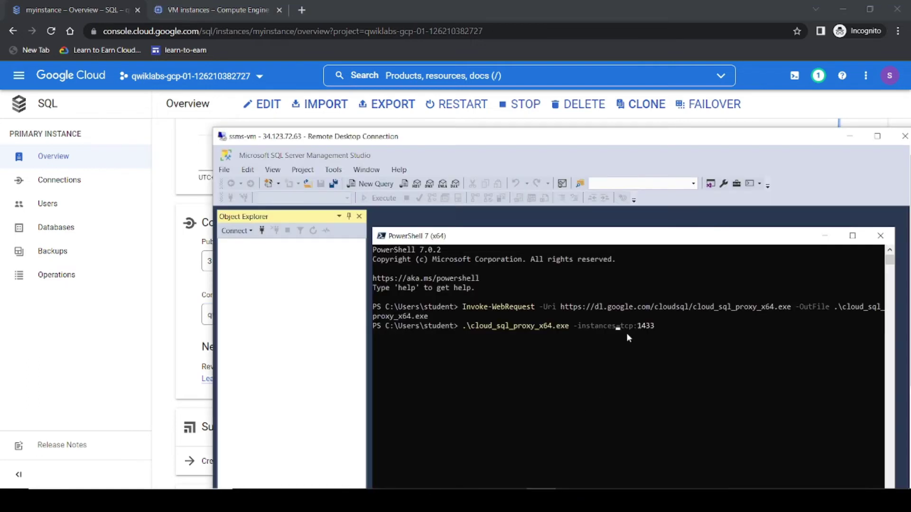
# - Insert the copied instance connection name and an = before tcp:1433 in the proxy command, and run it in PowerShell
pyautogui.click(618, 326)
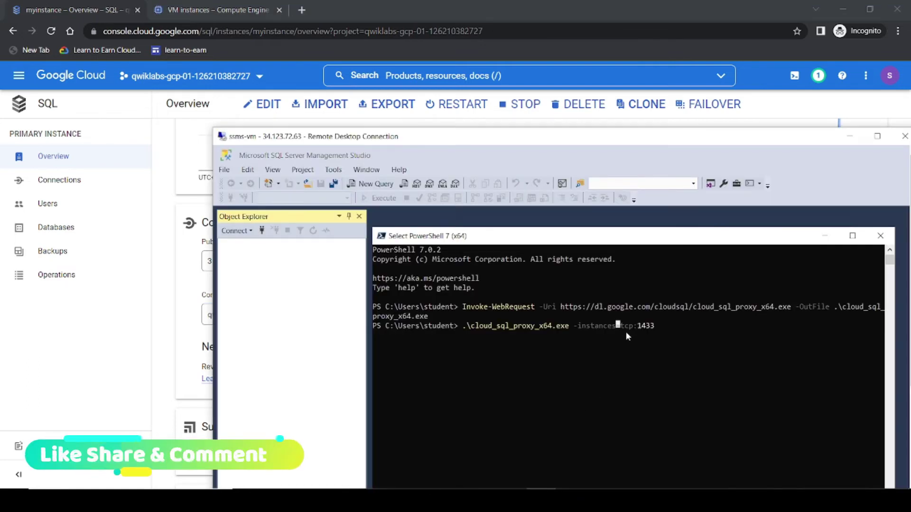
pyautogui.press('Escape')
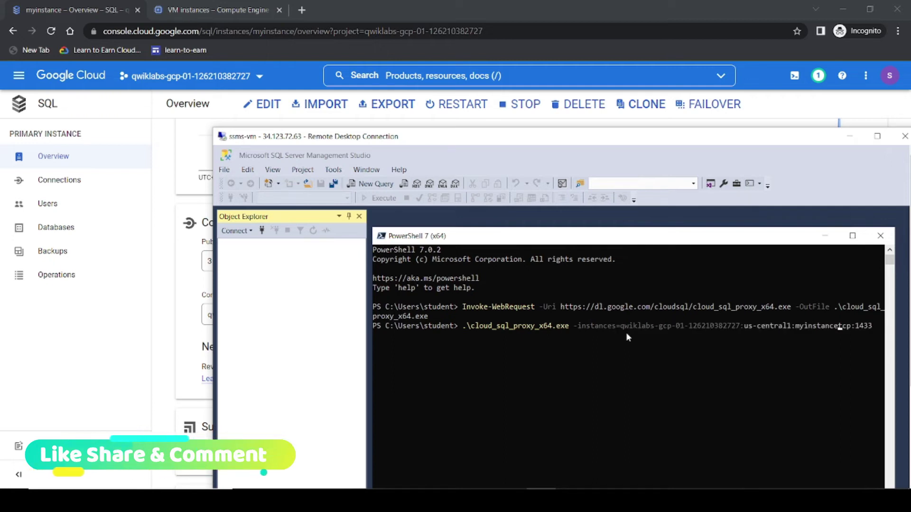
pyautogui.hotkey('ctrl', 'v')
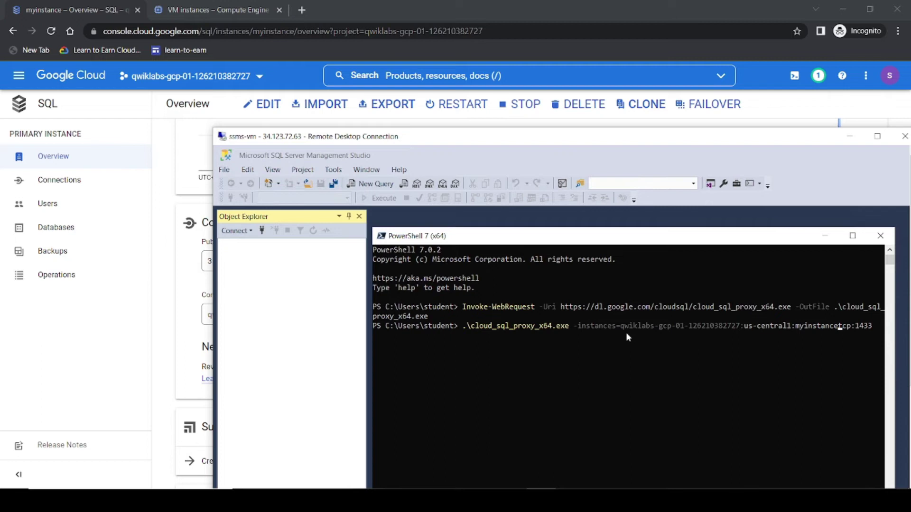
pyautogui.write('=')
pyautogui.moveTo(587, 142); pyautogui.dragTo(560, 71)
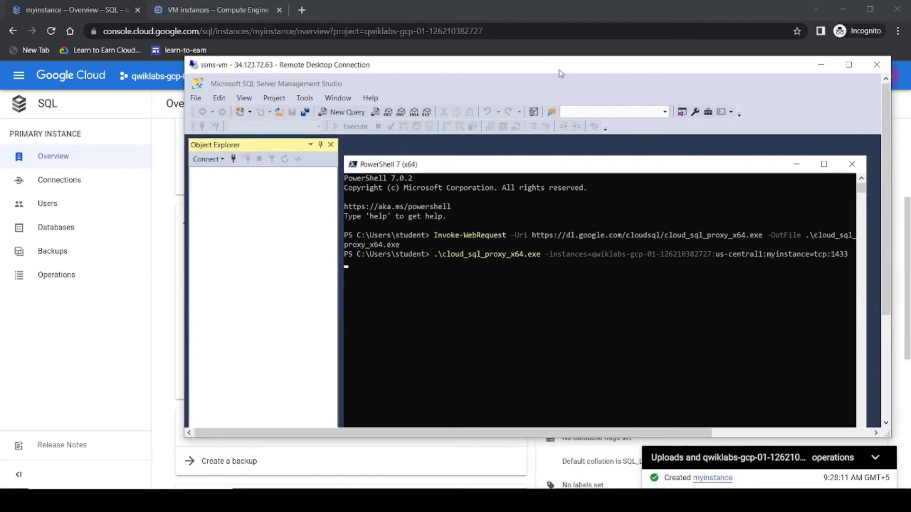
pyautogui.click(875, 457)
pyautogui.hotkey('alt', 'Tab')
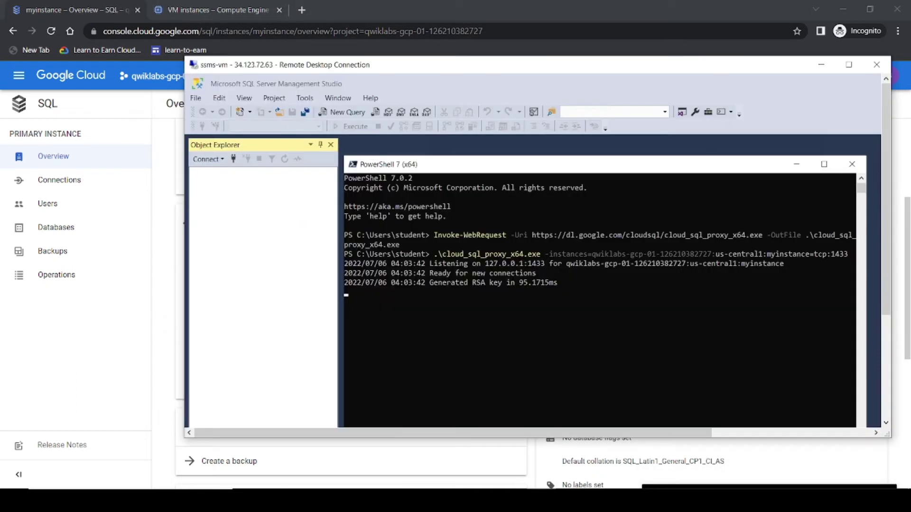
# - Make the remote session full screen and examine the Cloud SQL proxy's output in the PowerShell window
pyautogui.click(331, 146)
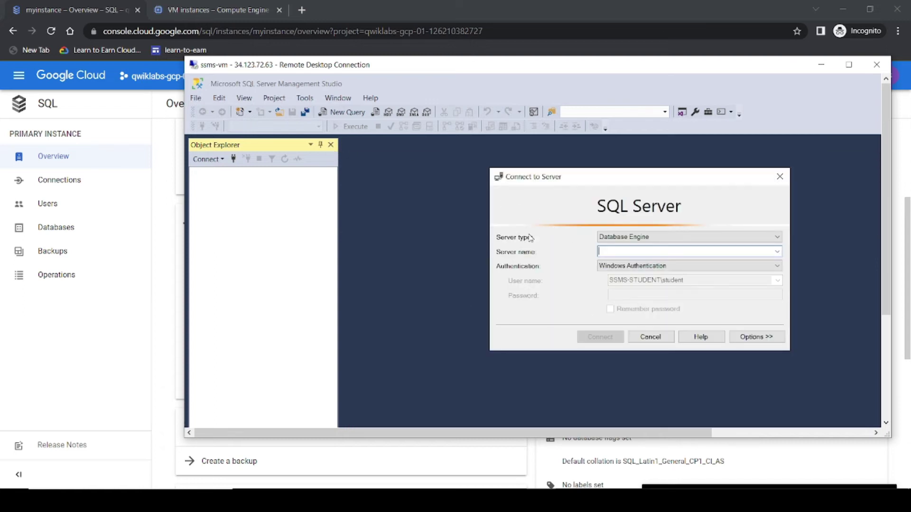
pyautogui.click(848, 65)
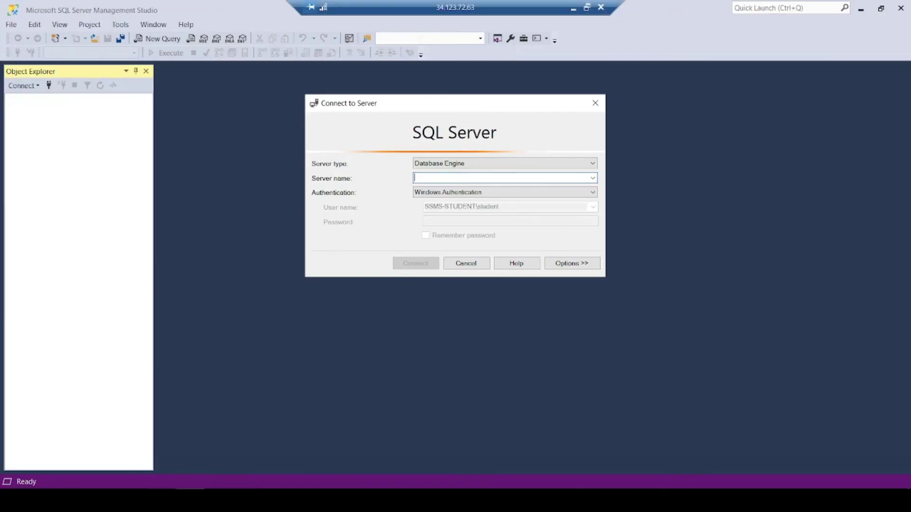
pyautogui.hotkey('alt', 'Tab')
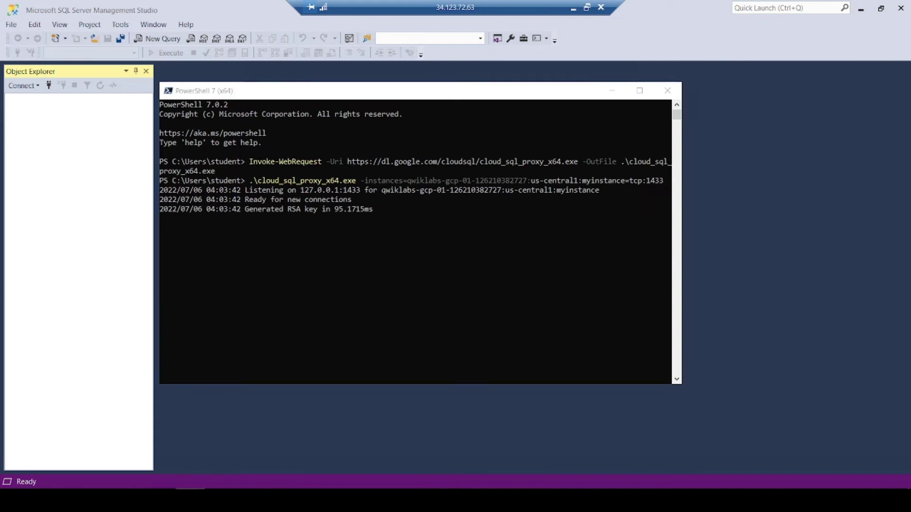
pyautogui.rightClick(190, 501)
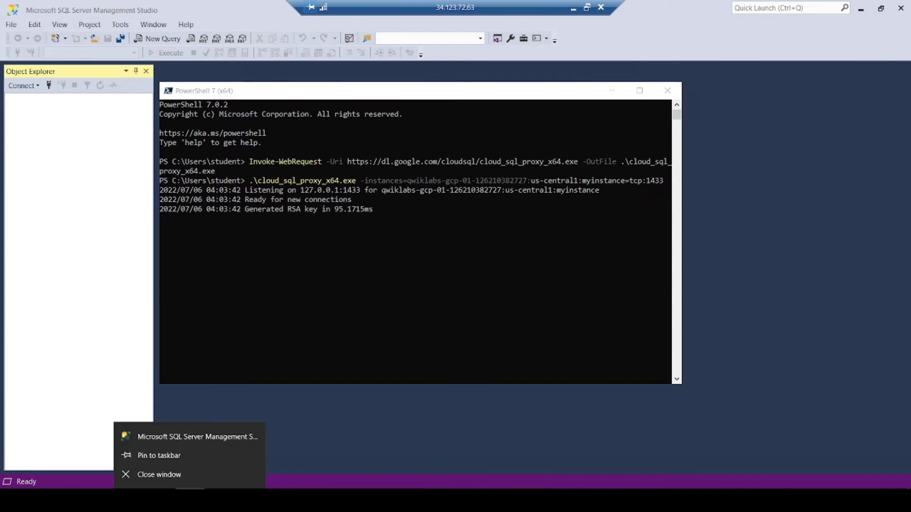
pyautogui.click(160, 475)
pyautogui.moveTo(190, 500)
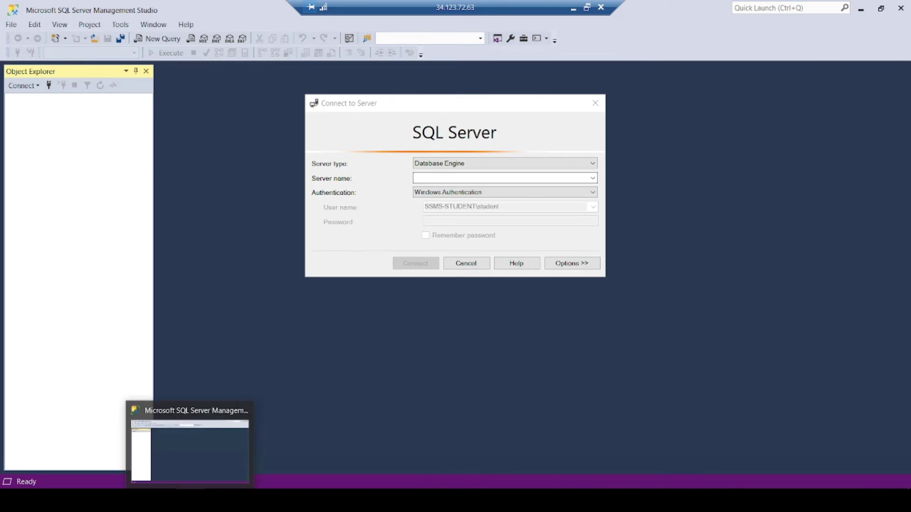
pyautogui.moveTo(247, 413)
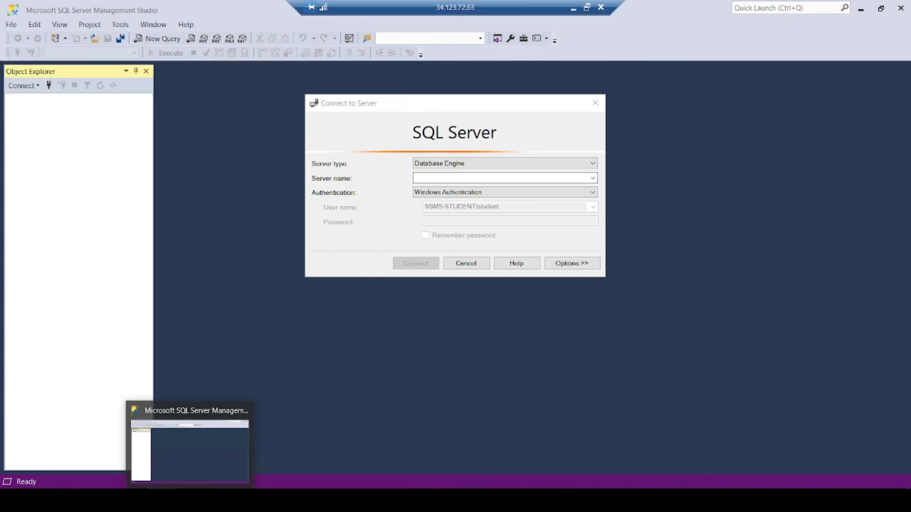
pyautogui.click(171, 487)
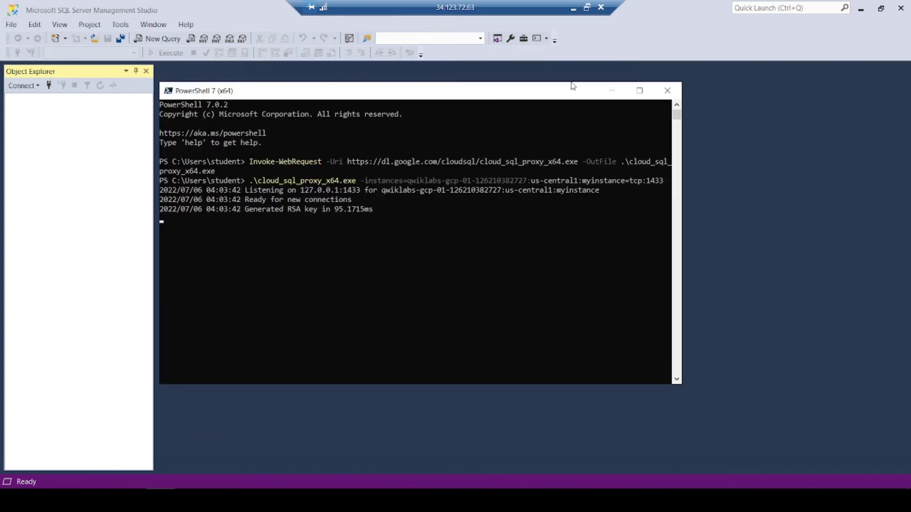
pyautogui.click(640, 90)
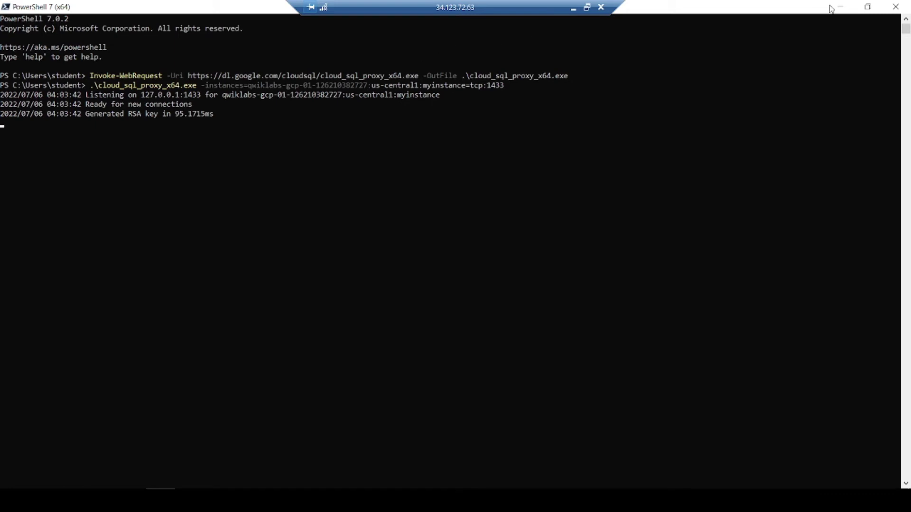
pyautogui.click(867, 7)
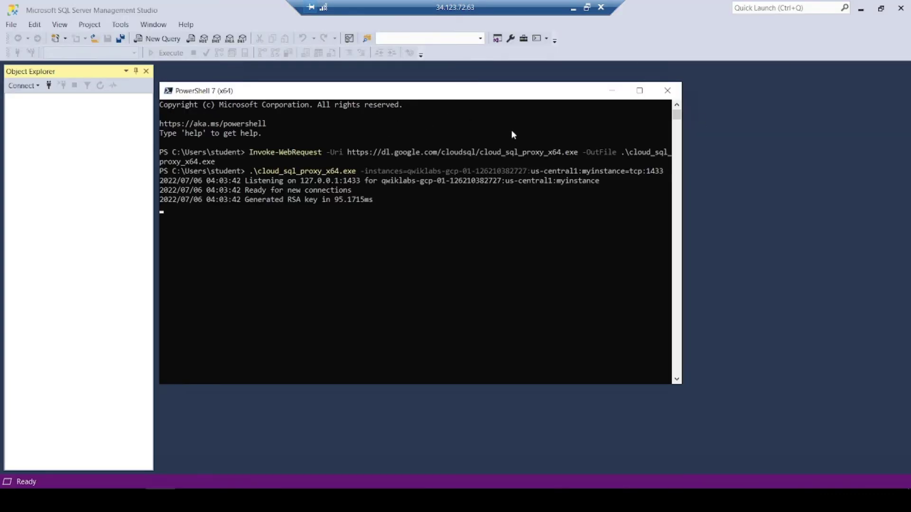
# - Return to SQL Server Management Studio, dismiss the Connect to Server dialog and reopen it with Connect Object Explorer
pyautogui.click(771, 167)
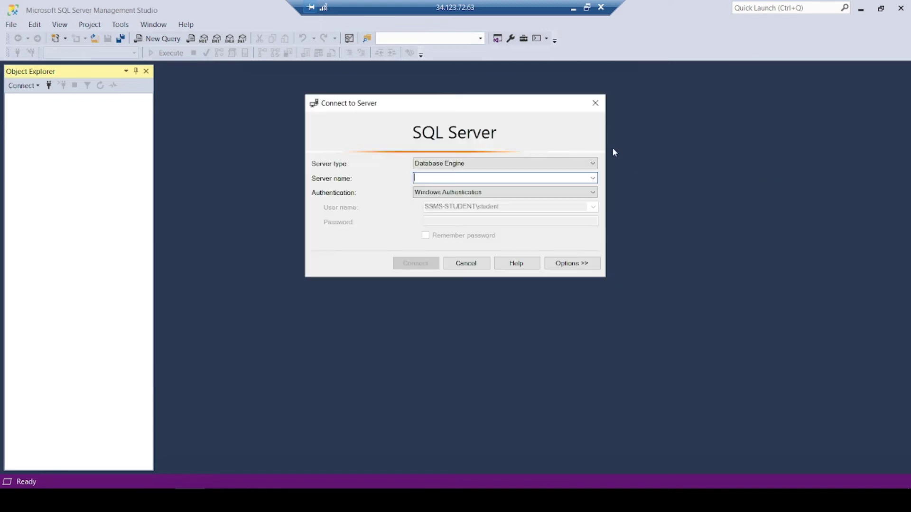
pyautogui.click(594, 103)
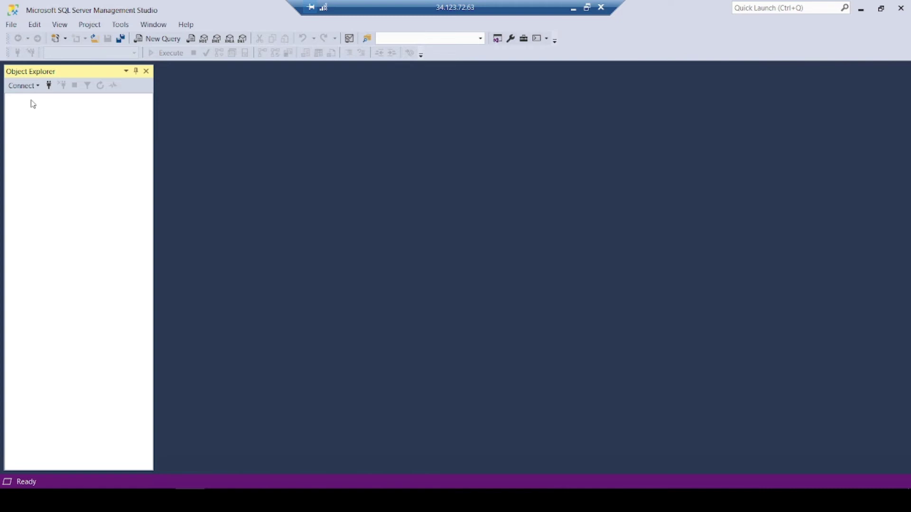
pyautogui.click(12, 24)
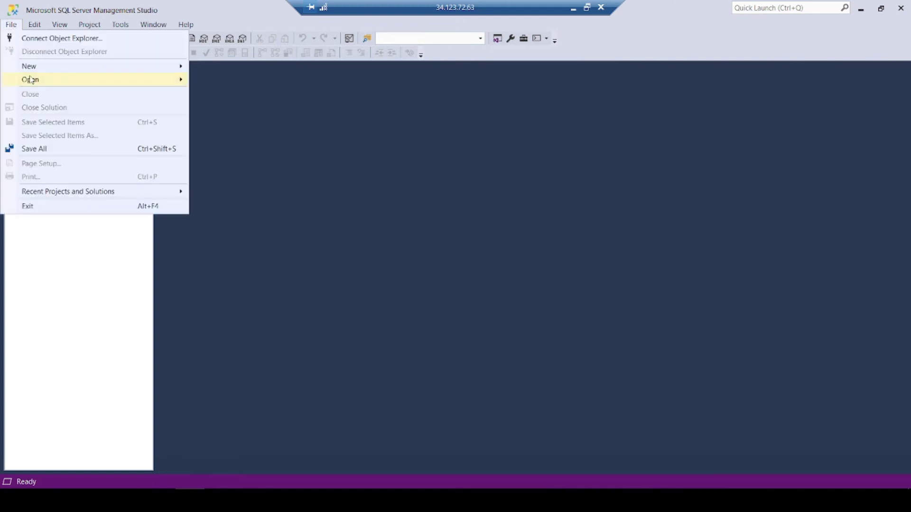
pyautogui.click(81, 45)
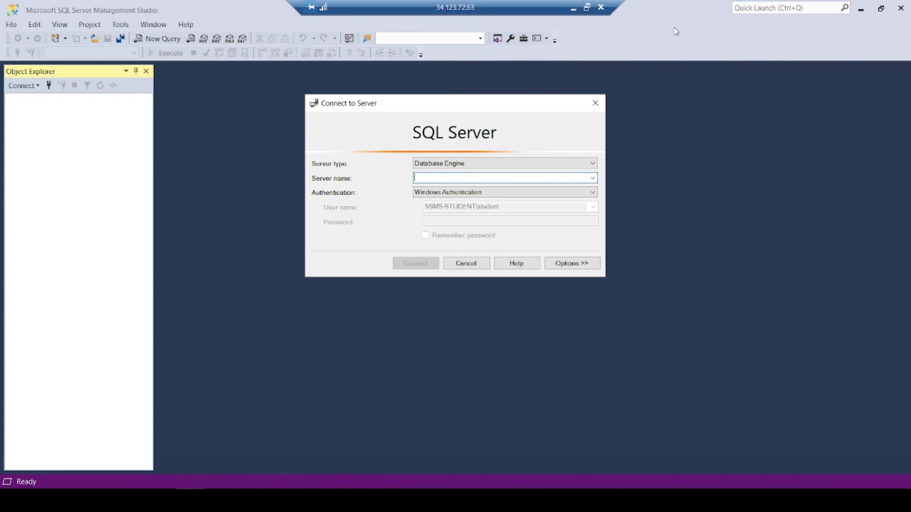
# - Take the remote session out of full screen and compare the lab's SSMS Object Explorer connection values with the Connect to Server dialog
pyautogui.click(587, 7)
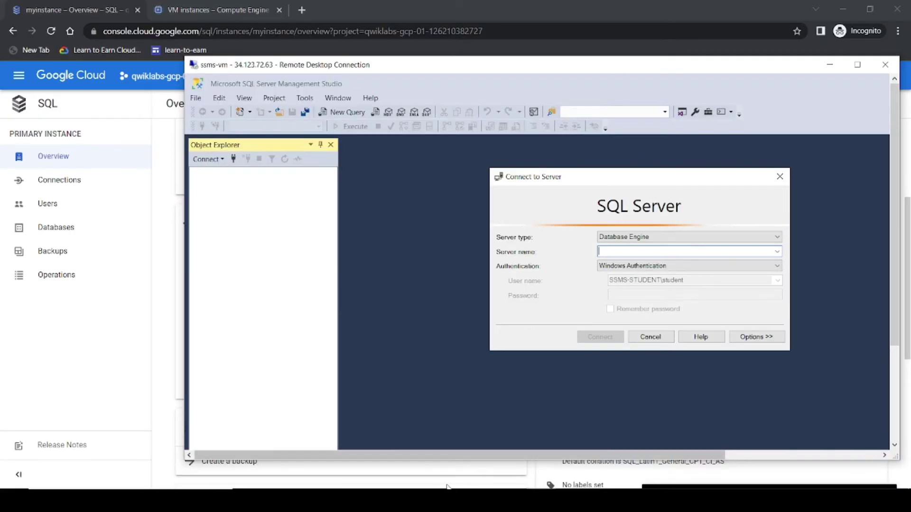
pyautogui.moveTo(444, 493)
pyautogui.click(402, 469)
pyautogui.scroll(-3, 400, 390)
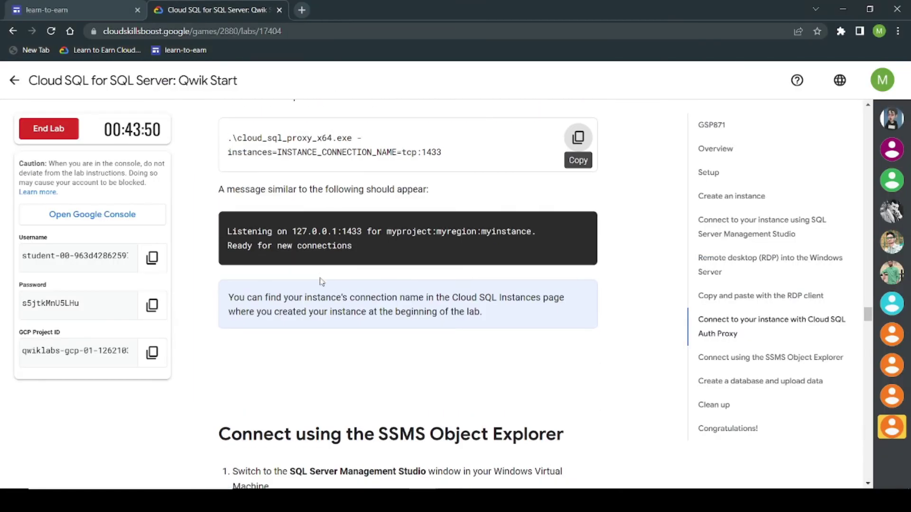
pyautogui.scroll(-5, 401, 313)
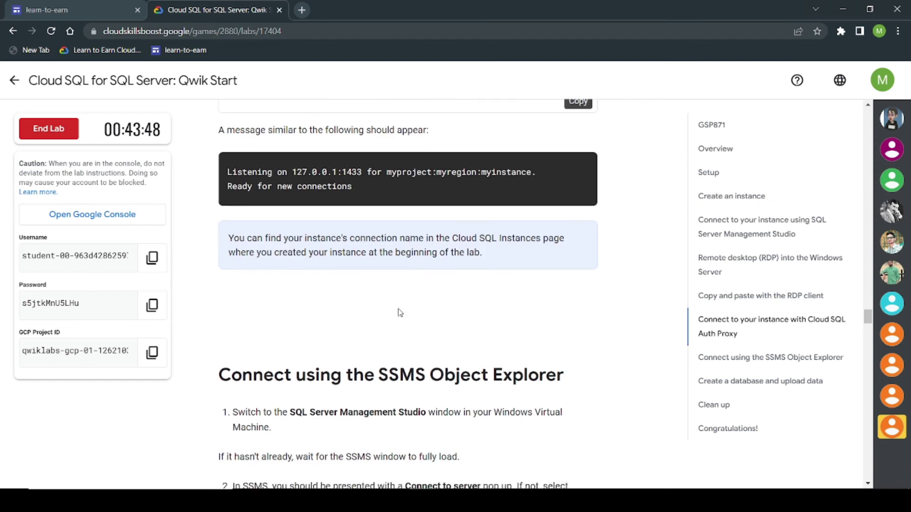
pyautogui.scroll(-2, 362, 285)
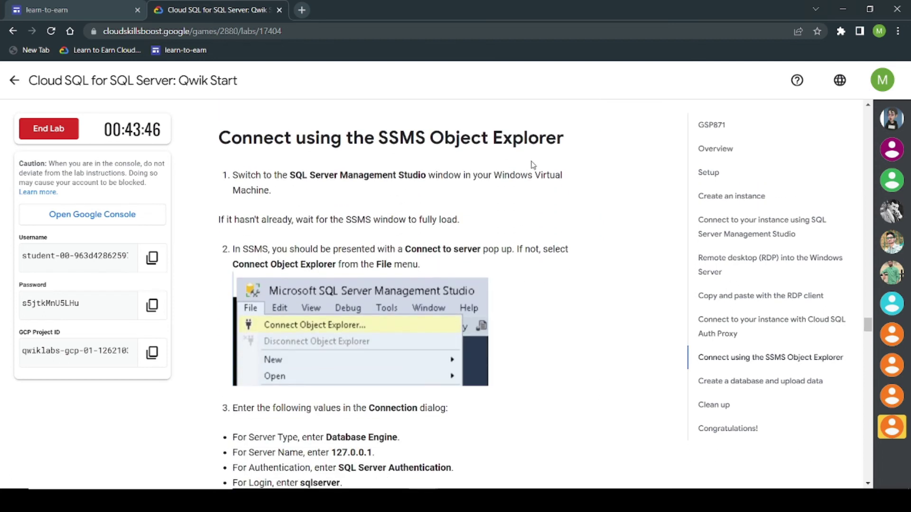
pyautogui.scroll(-1, 320, 235)
pyautogui.scroll(-1, 317, 223)
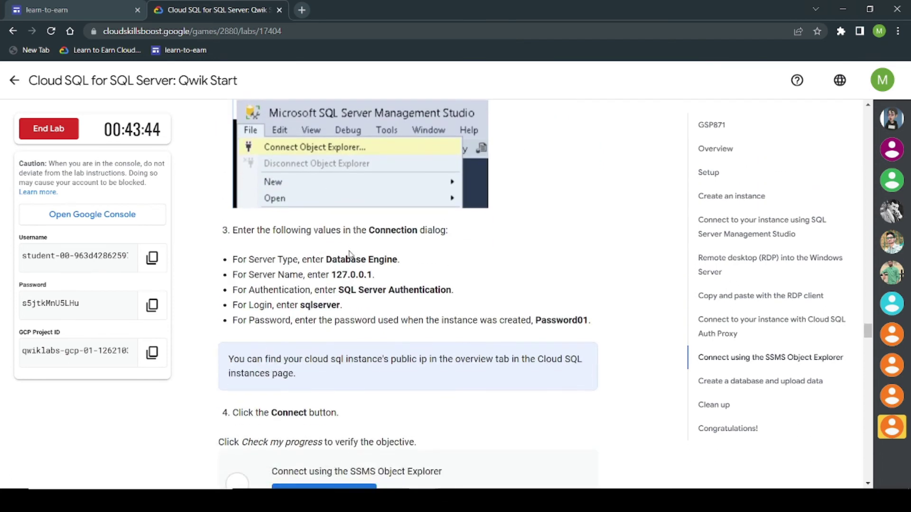
pyautogui.moveTo(324, 260); pyautogui.dragTo(398, 259)
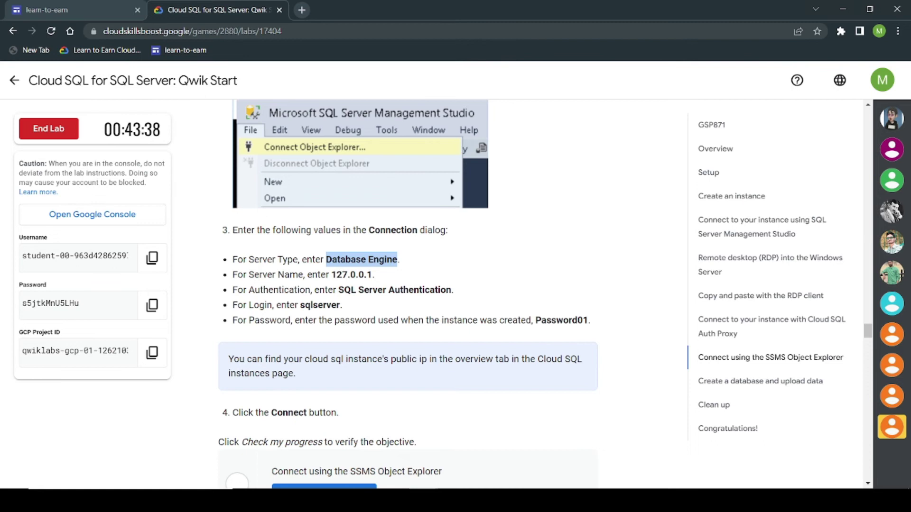
pyautogui.hotkey('alt', 'Tab')
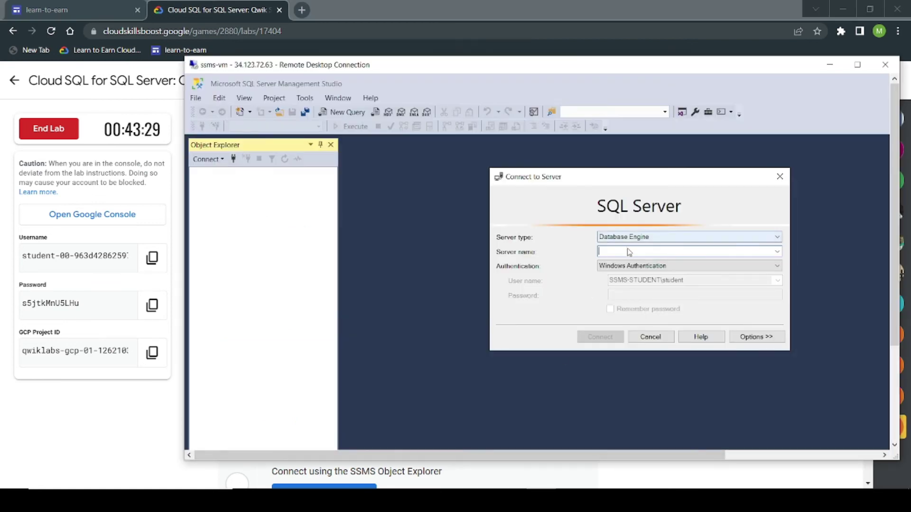
pyautogui.click(380, 415)
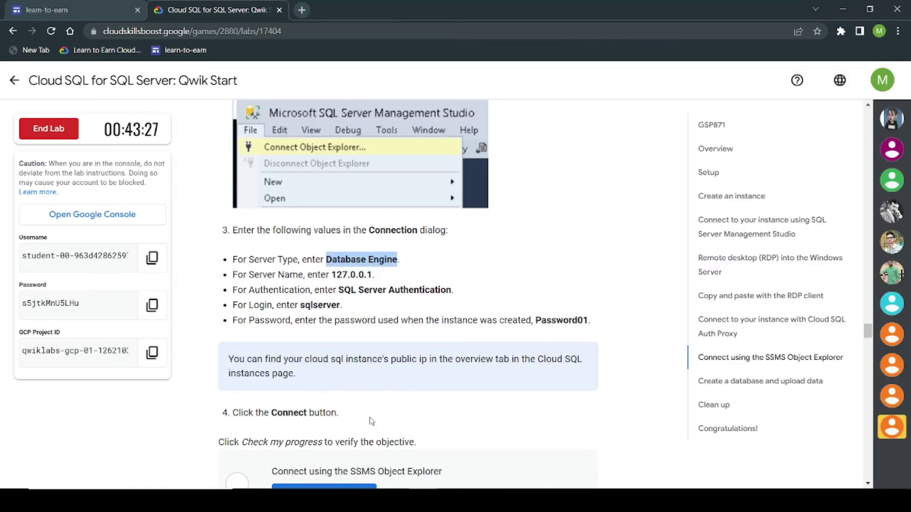
# - Copy 127.0.0.1 from the lab instructions and enter it as the server name in the Connect to Server dialog
pyautogui.moveTo(373, 276); pyautogui.dragTo(332, 281)
pyautogui.hotkey('ctrl', 'c')
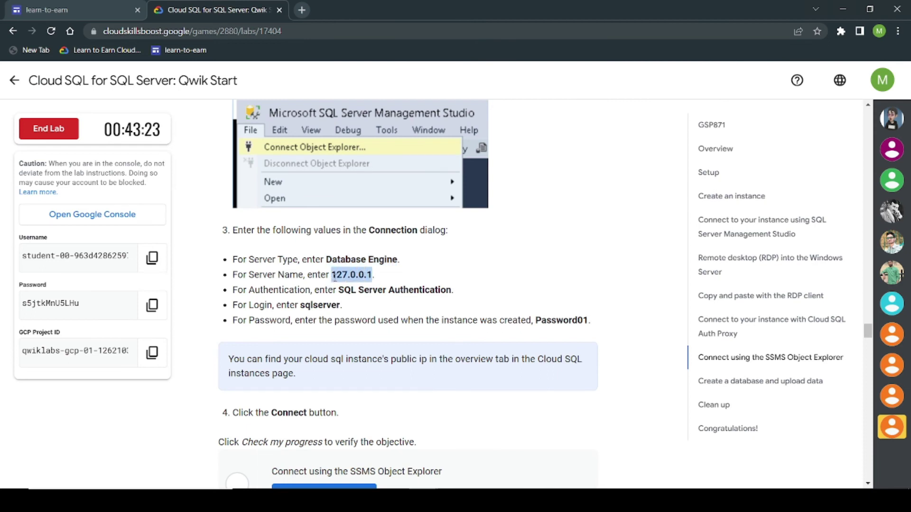
pyautogui.click(540, 489)
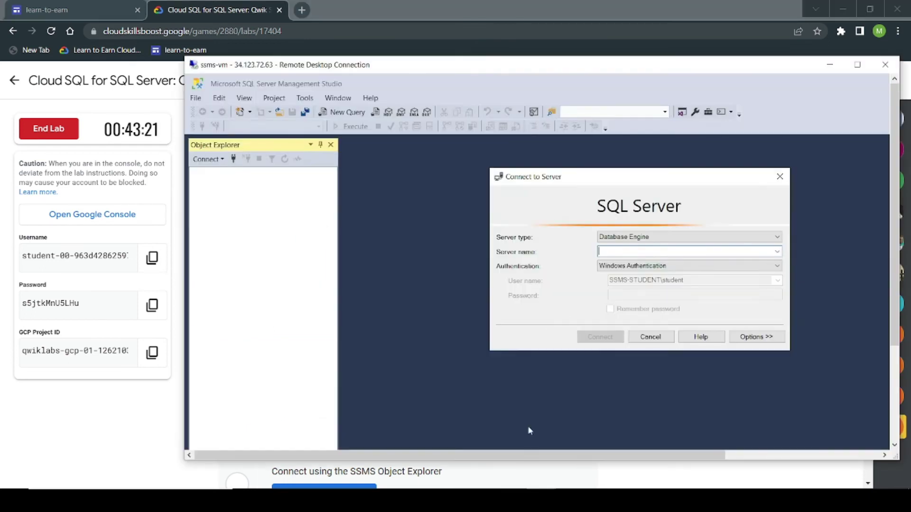
pyautogui.hotkey('ctrl', 'v')
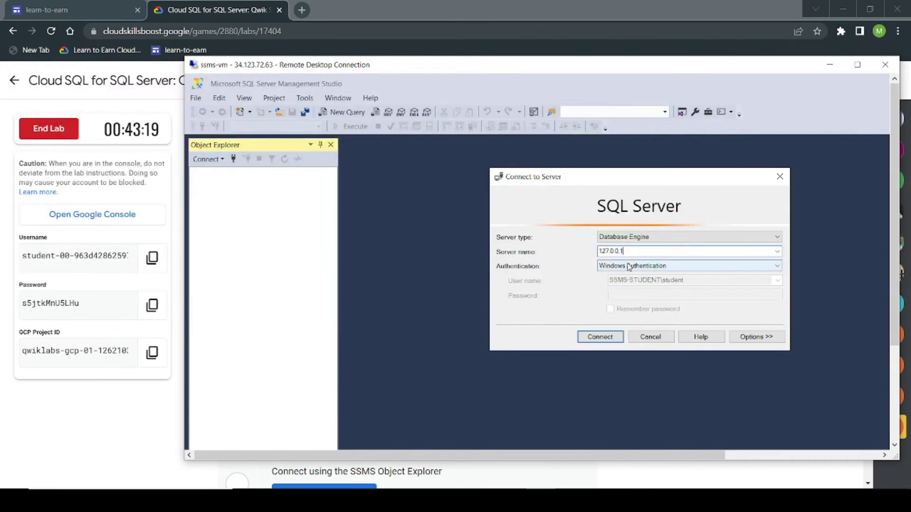
# - Copy the login name sqlserver from the lab instructions and return to the Connect to Server dialog
pyautogui.hotkey('alt', 'Tab')
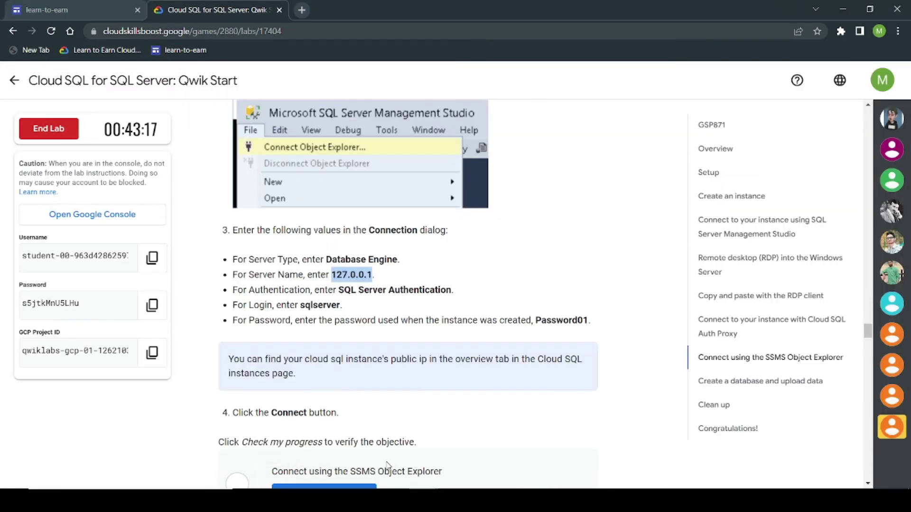
pyautogui.moveTo(339, 289); pyautogui.dragTo(455, 290)
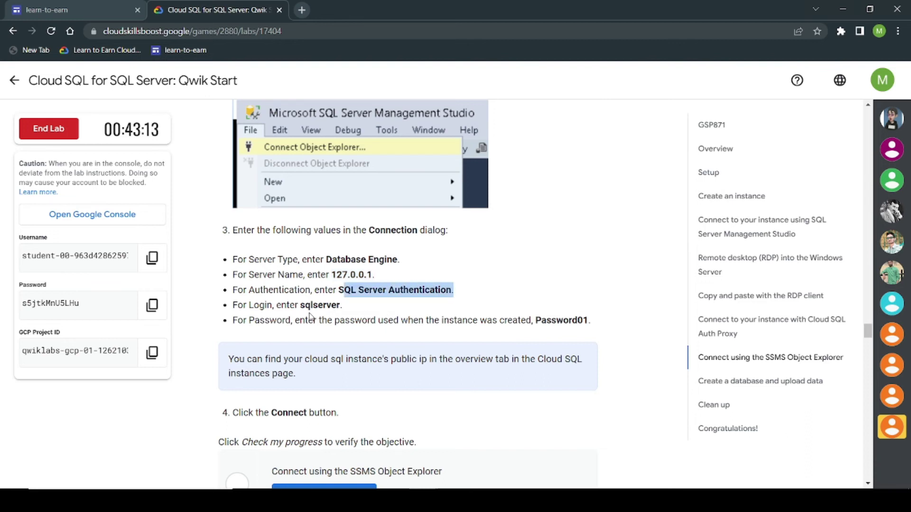
pyautogui.moveTo(340, 305); pyautogui.dragTo(300, 306)
pyautogui.rightClick(328, 308)
pyautogui.click(339, 310)
pyautogui.hotkey('alt', 'Tab')
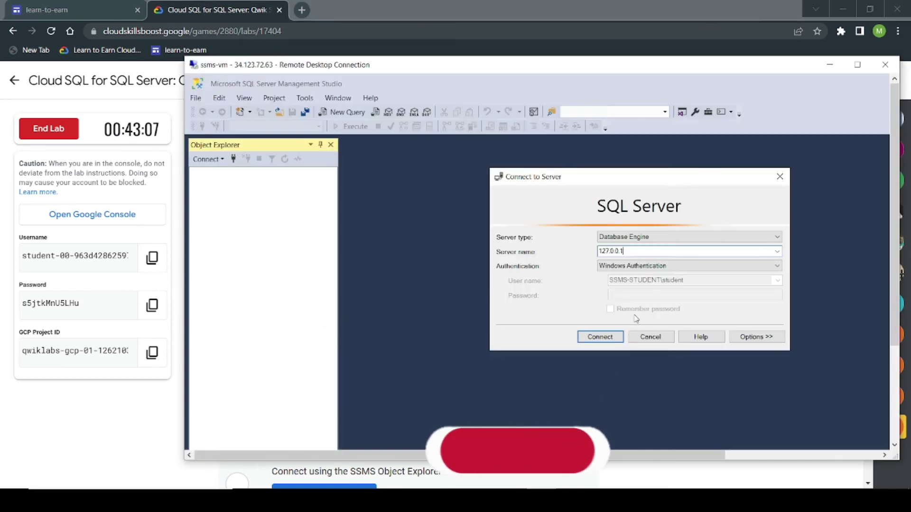
# - Set the authentication to SQL Server Authentication and enter sqlserver as the login
pyautogui.click(680, 267)
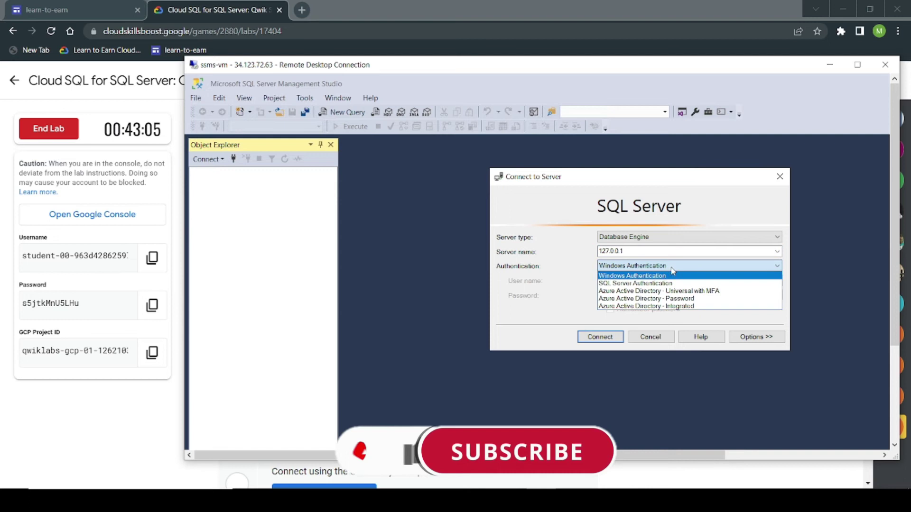
pyautogui.click(622, 285)
pyautogui.click(637, 280)
pyautogui.write('sqlserver')
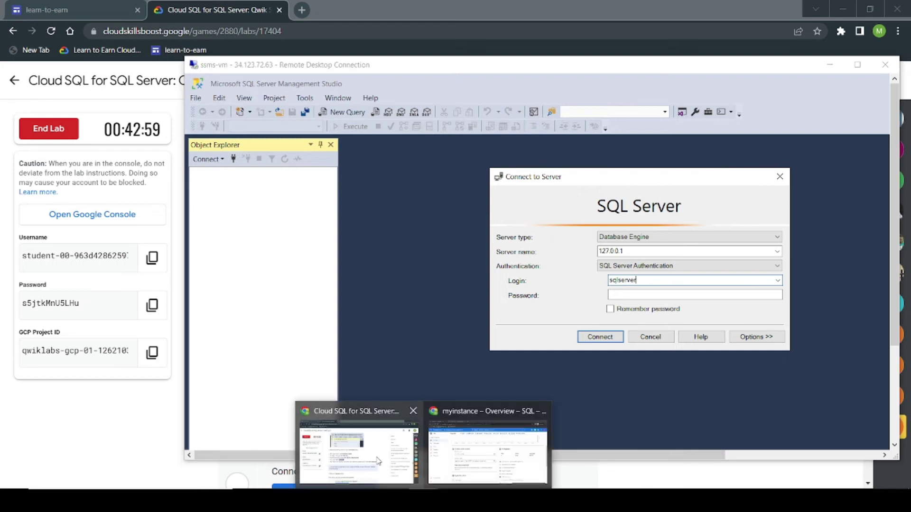
# - Switch to the lab instructions and copy the SQL Server instance password
pyautogui.click(356, 437)
pyautogui.moveTo(588, 321); pyautogui.dragTo(534, 320)
pyautogui.rightClick(544, 319)
pyautogui.click(564, 326)
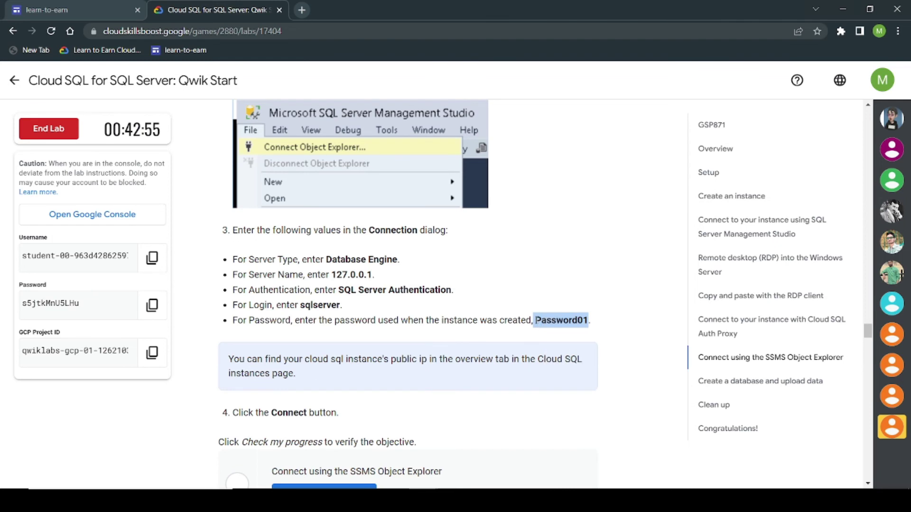
# - Copy the instance password from the lab instructions, enter it in the Connect to Server dialog's password field and connect to the server
pyautogui.moveTo(537, 321); pyautogui.dragTo(588, 320)
pyautogui.rightClick(570, 316)
pyautogui.click(582, 324)
pyautogui.click(541, 489)
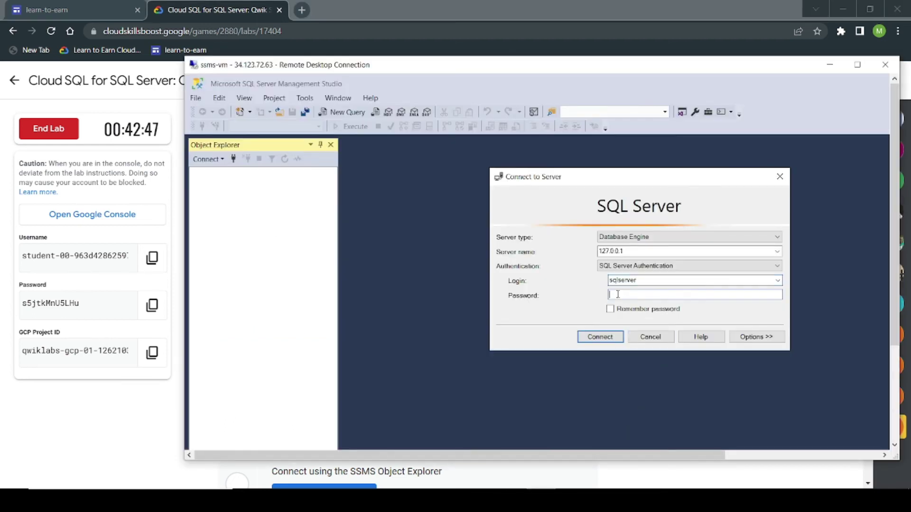
pyautogui.hotkey('ctrl', 'v')
pyautogui.click(599, 338)
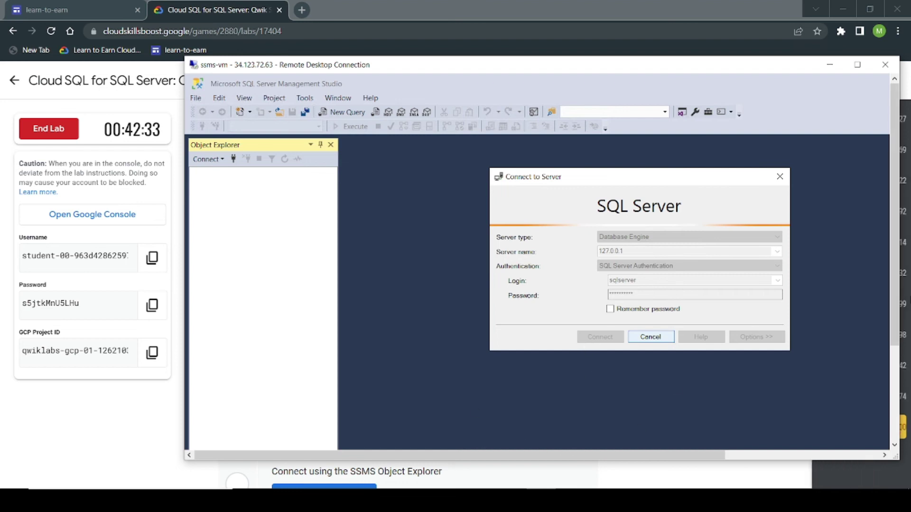
pyautogui.scroll(-1, 896, 304)
pyautogui.moveTo(896, 304); pyautogui.dragTo(899, 329)
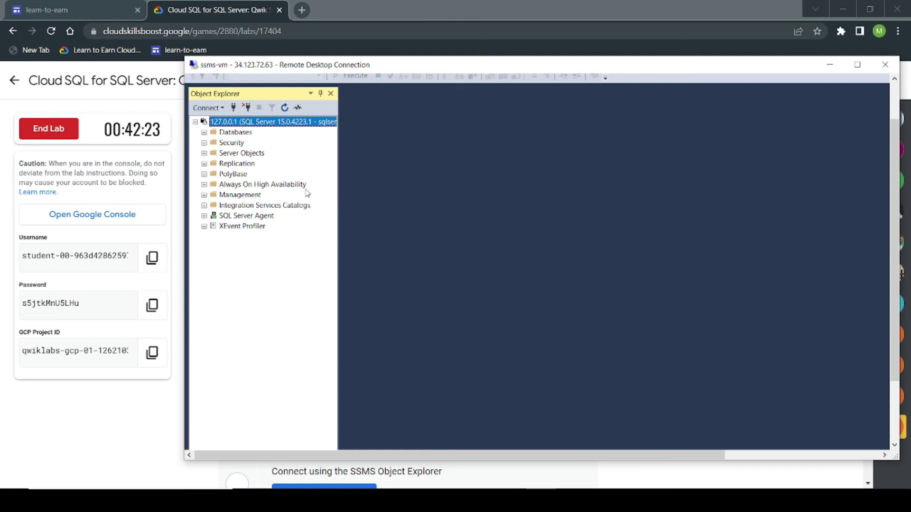
# - Switch to the lab instructions and check the progress of the "Connect using the SSMS Object Explorer" objective
pyautogui.moveTo(422, 500)
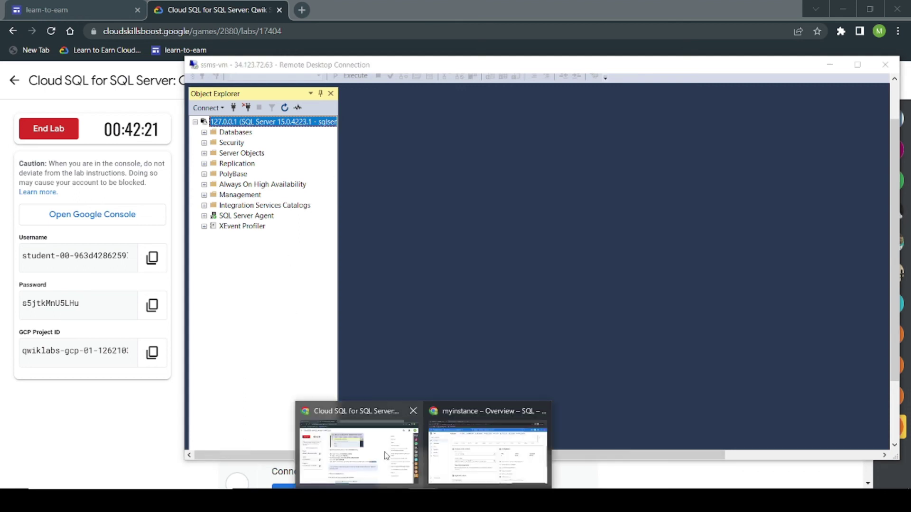
pyautogui.click(386, 455)
pyautogui.scroll(-3, 349, 376)
pyautogui.click(350, 376)
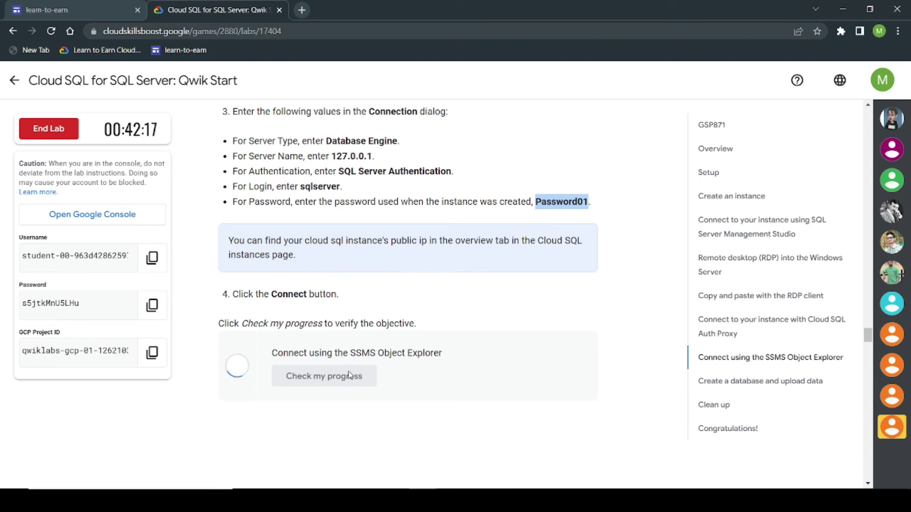
# - Read the "Create a database and upload data" instructions for creating a new database from the Databases node
pyautogui.scroll(-4, 349, 375)
pyautogui.scroll(-10, 348, 375)
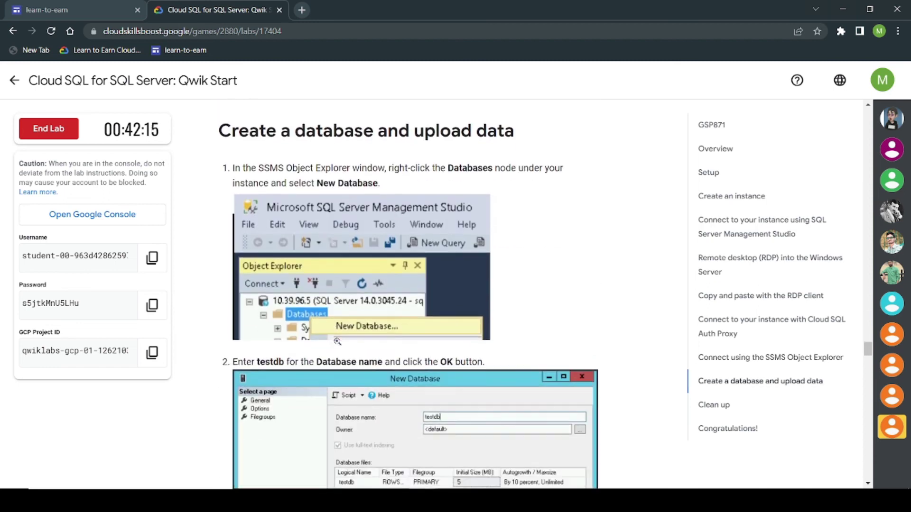
pyautogui.scroll(1, 337, 342)
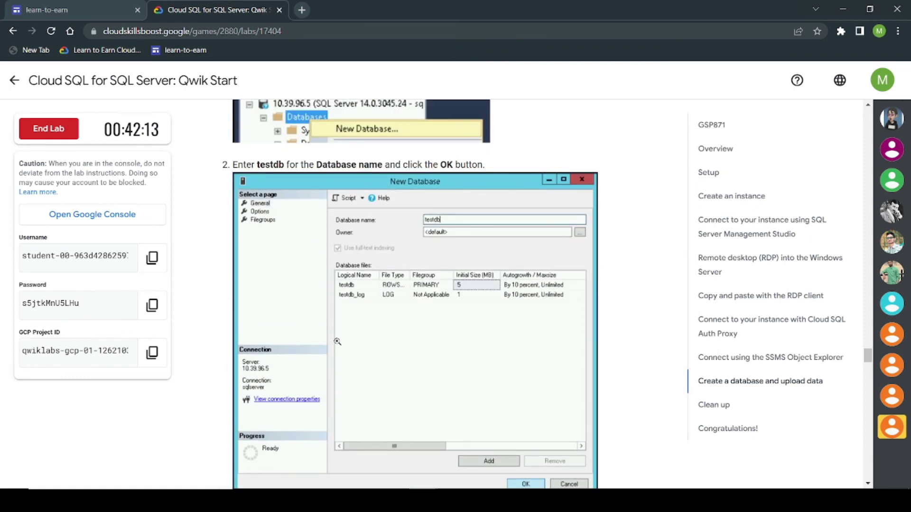
pyautogui.scroll(-12, 337, 342)
pyautogui.scroll(18, 337, 342)
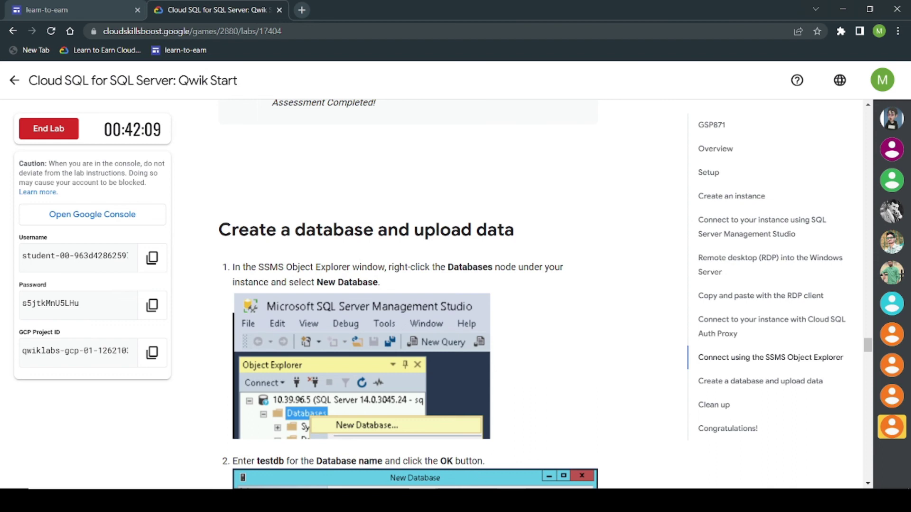
pyautogui.hotkey('alt', 'Tab')
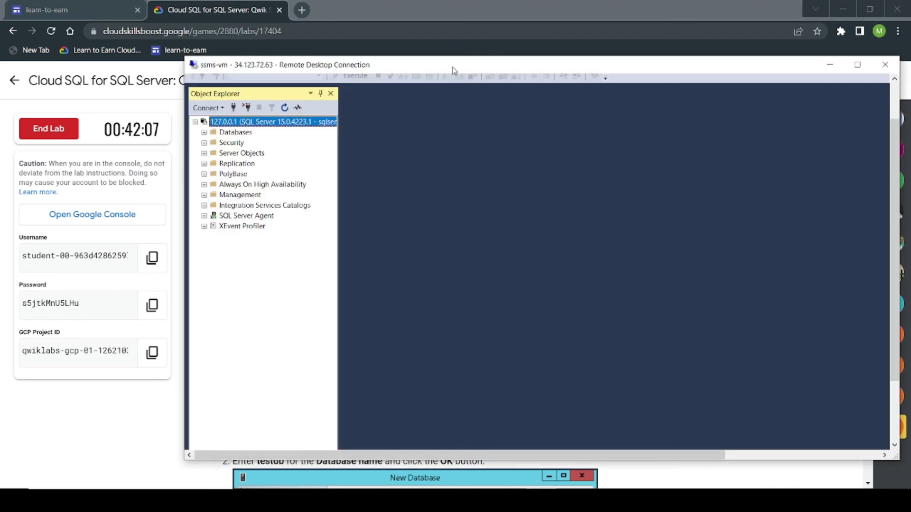
pyautogui.click(137, 431)
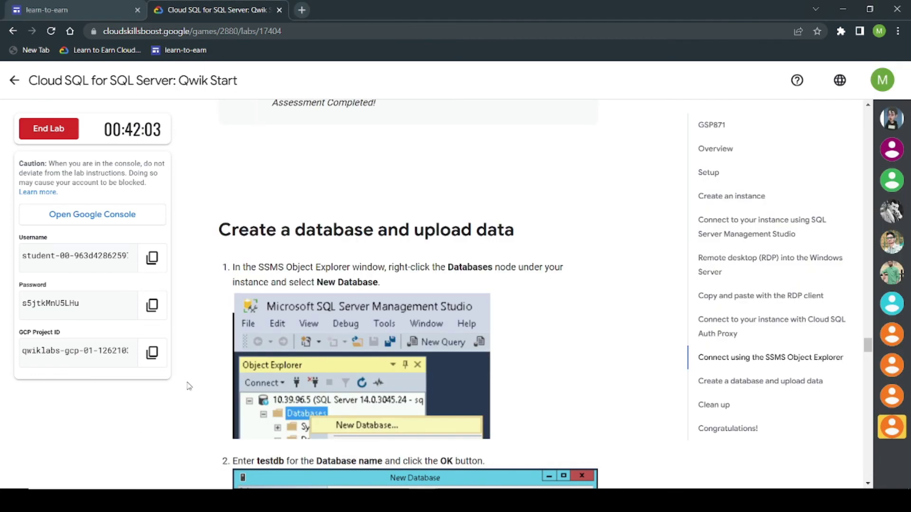
pyautogui.scroll(-3, 445, 329)
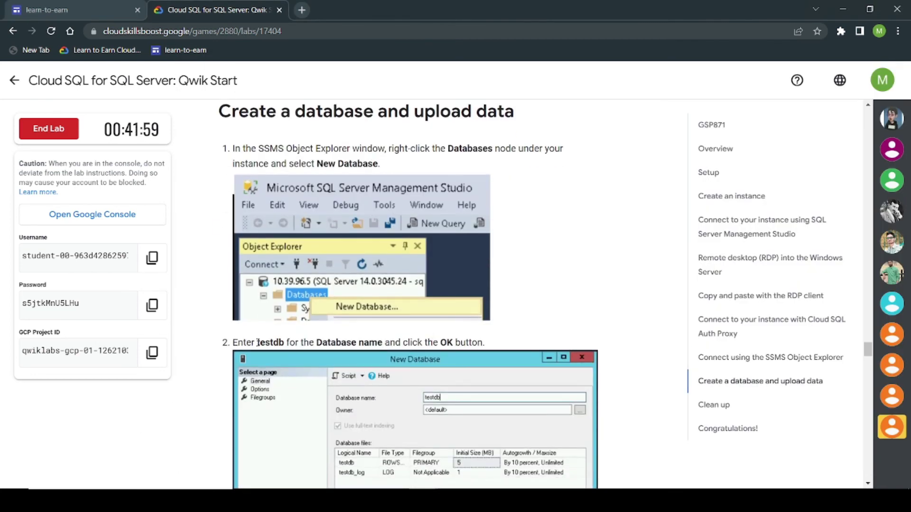
pyautogui.moveTo(257, 342); pyautogui.dragTo(287, 342)
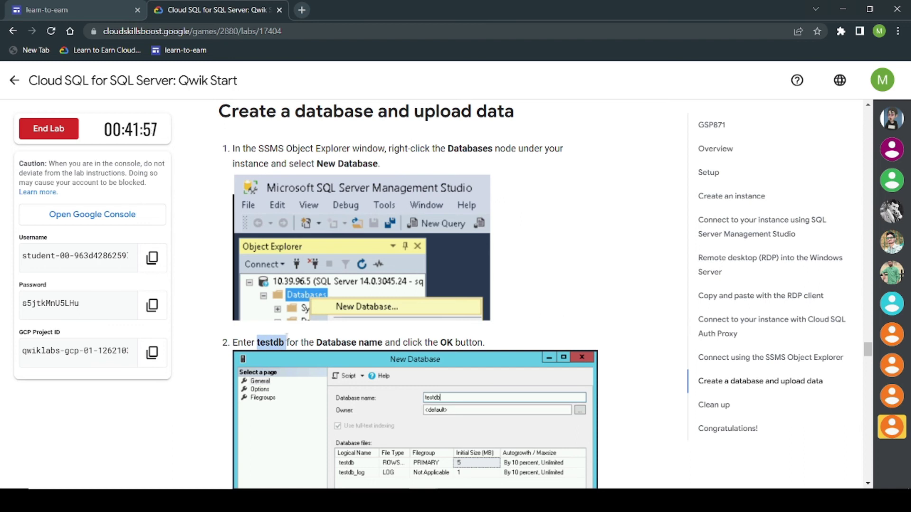
pyautogui.moveTo(447, 148); pyautogui.dragTo(529, 153)
pyautogui.moveTo(315, 149); pyautogui.dragTo(381, 164)
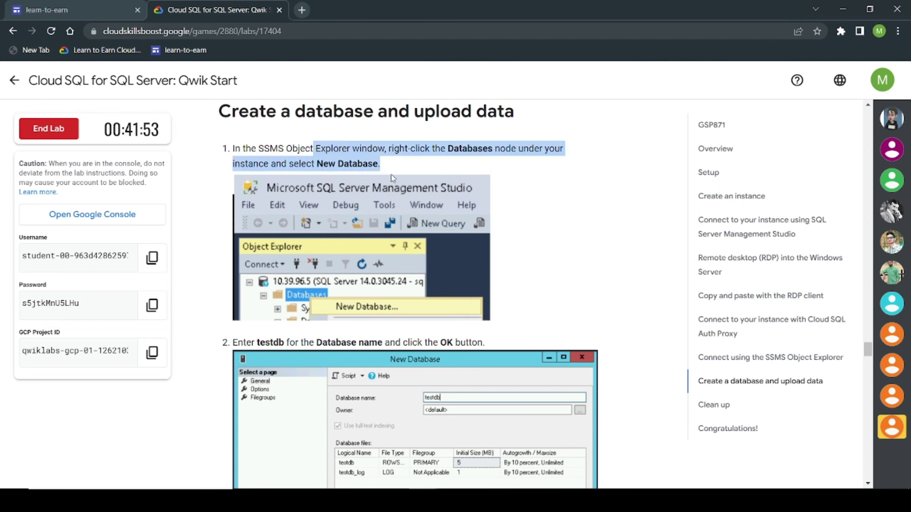
# - Switch to SSMS on ssms-vm, expand the Databases node and start a new database
pyautogui.moveTo(477, 479)
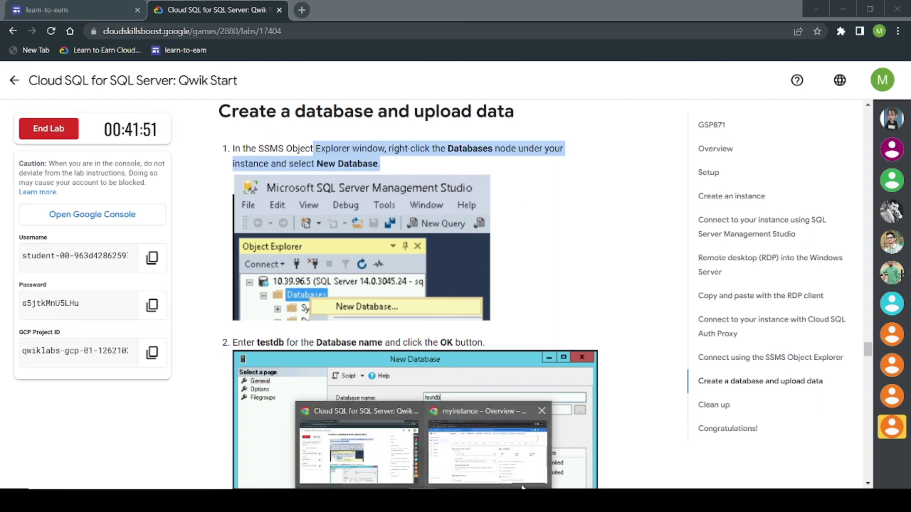
pyautogui.click(503, 408)
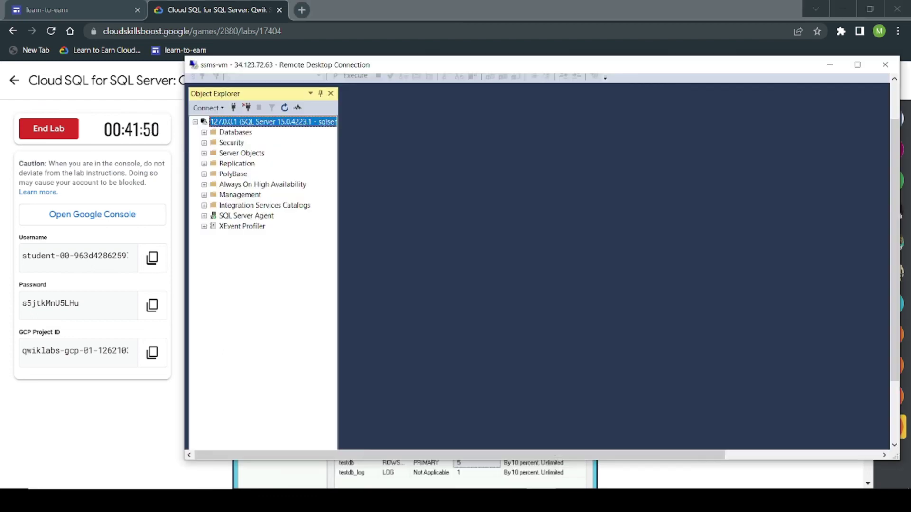
pyautogui.click(229, 133)
pyautogui.doubleClick(230, 132)
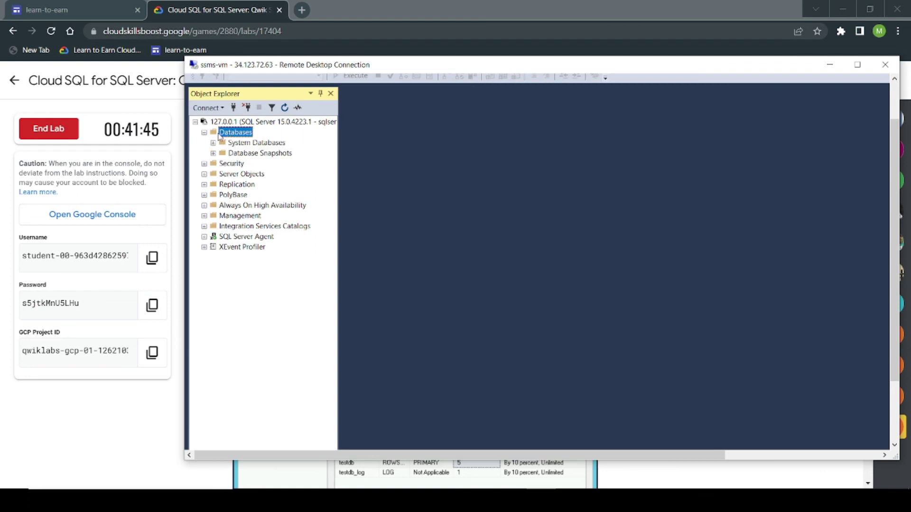
pyautogui.rightClick(223, 135)
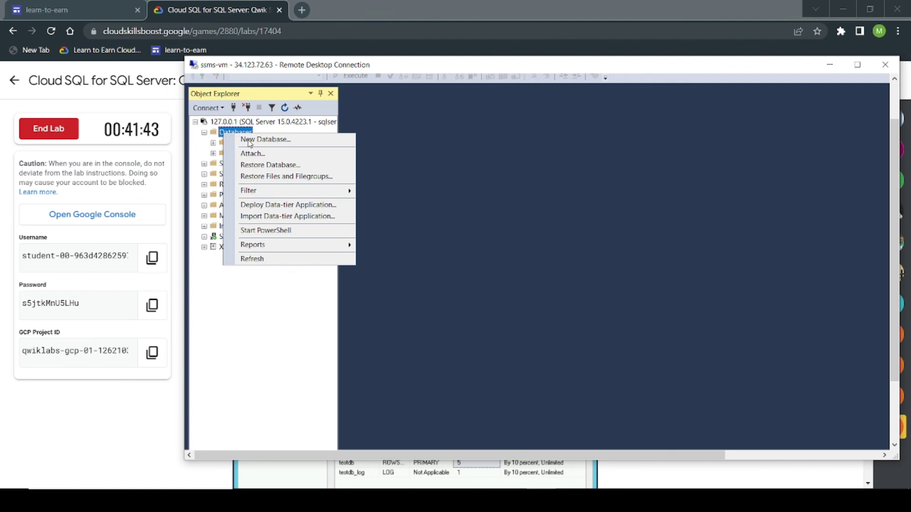
pyautogui.click(247, 138)
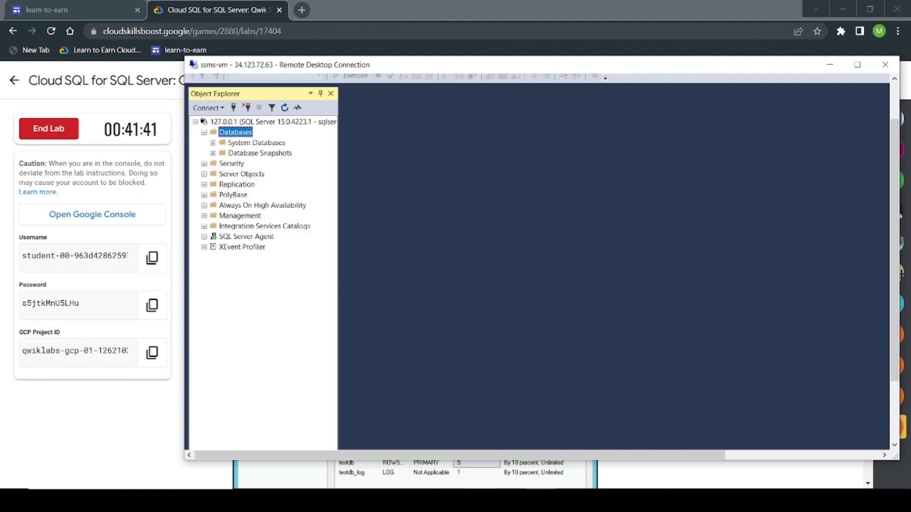
# - Copy testdb from the lab instructions and enter it as the database name in the New Database dialog
pyautogui.click(422, 500)
pyautogui.click(379, 464)
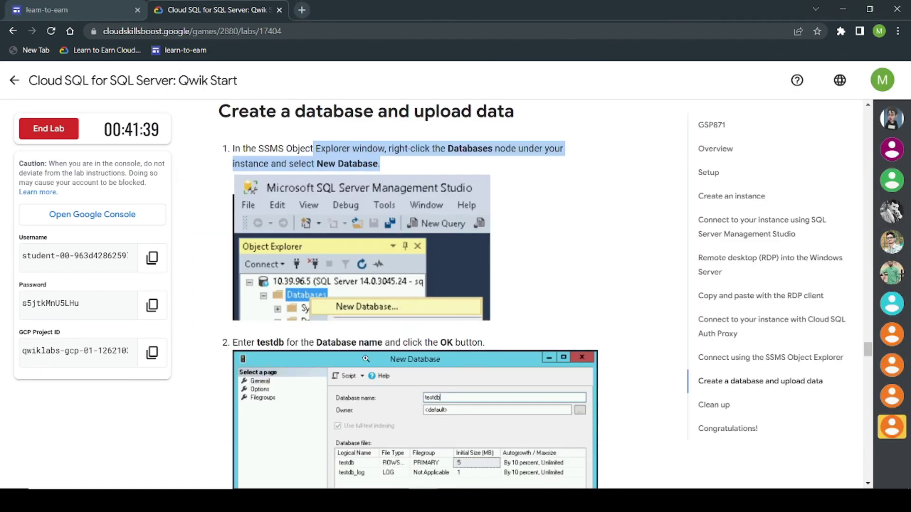
pyautogui.scroll(-2, 483, 355)
pyautogui.click(268, 286)
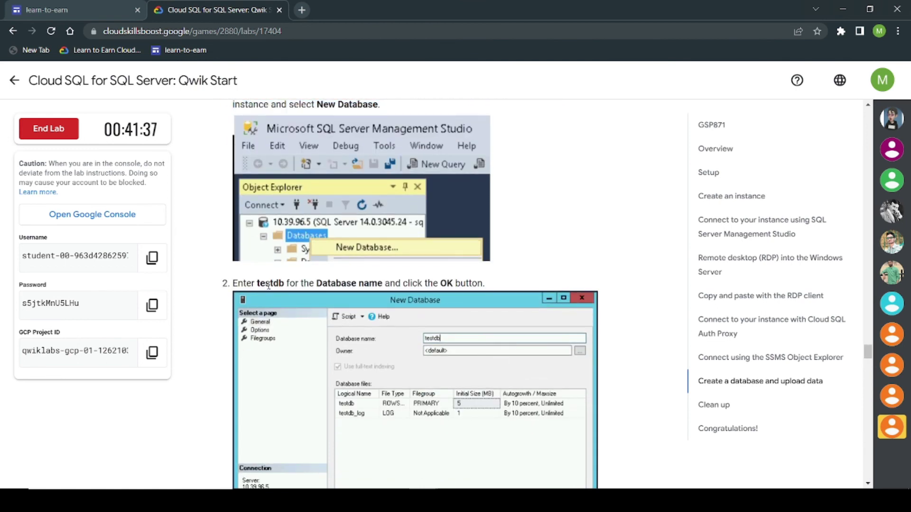
pyautogui.rightClick(275, 283)
pyautogui.click(289, 292)
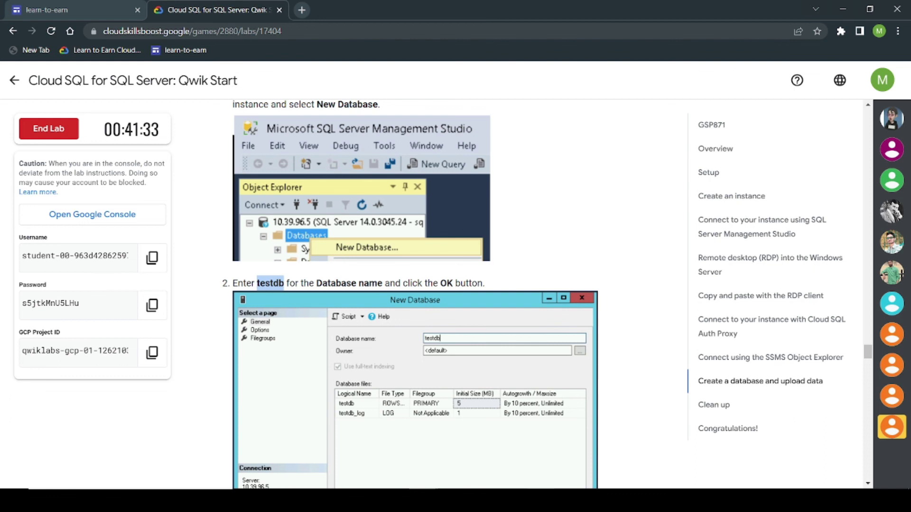
pyautogui.hotkey('alt', 'Tab')
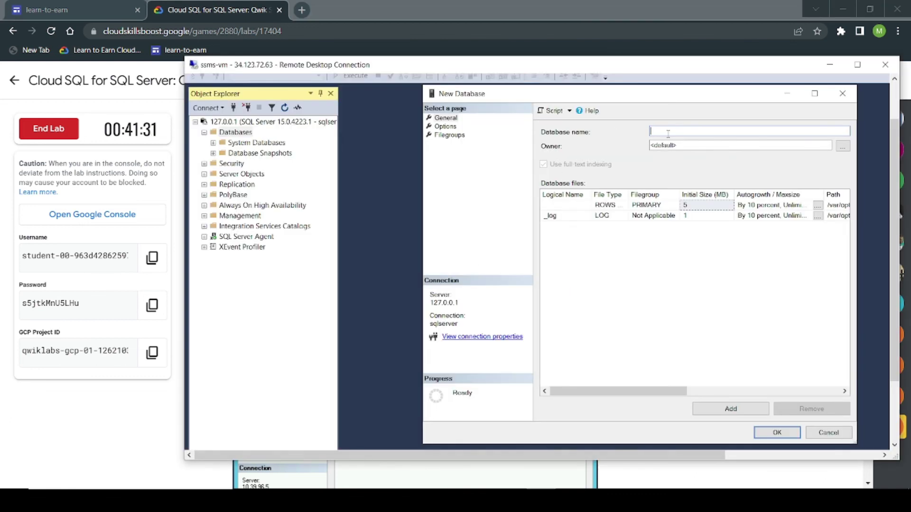
pyautogui.write('testdb')
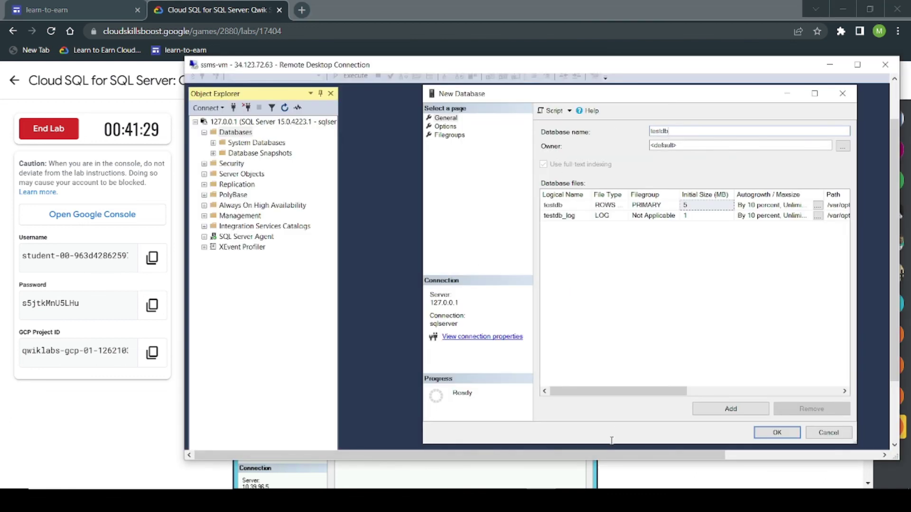
# - Review the lab's database naming instruction, return to the New Database dialog and create the testdb database
pyautogui.hotkey('alt', 'Tab')
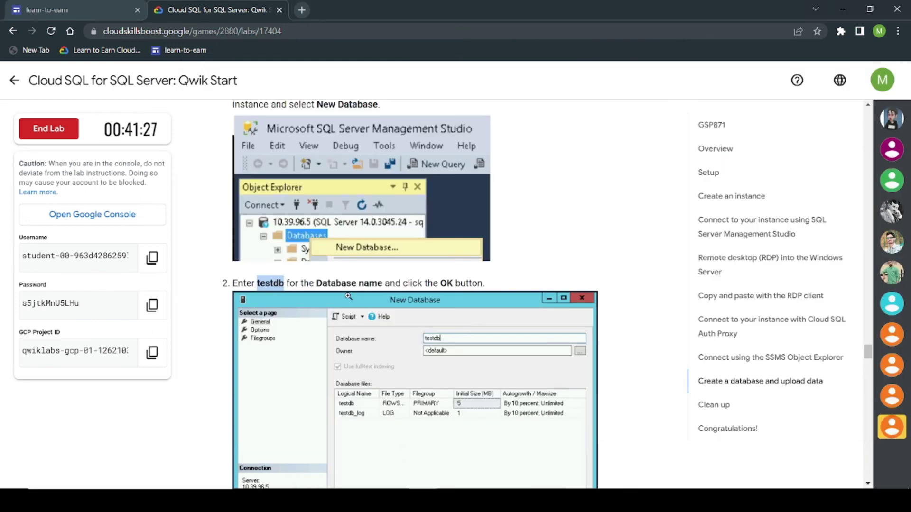
pyautogui.moveTo(316, 283); pyautogui.dragTo(339, 286)
pyautogui.click(382, 282)
pyautogui.scroll(-5, 455, 297)
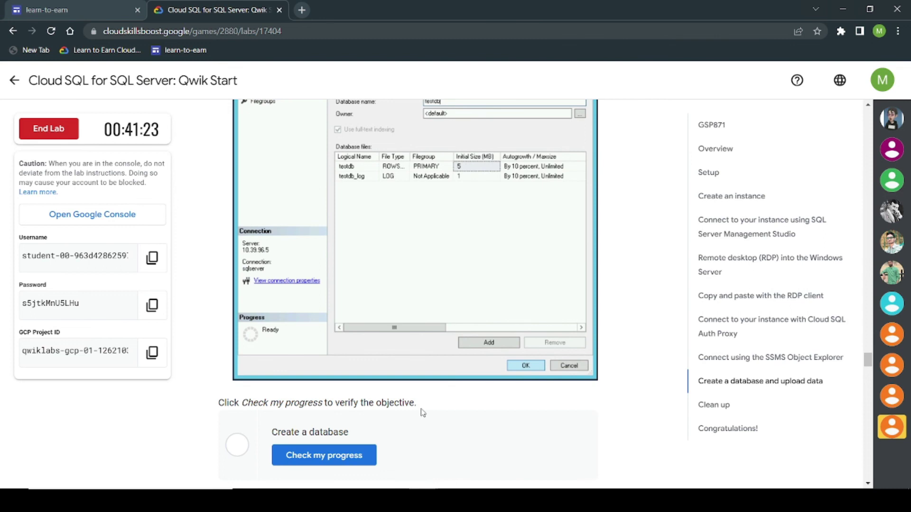
pyautogui.hotkey('alt', 'Tab')
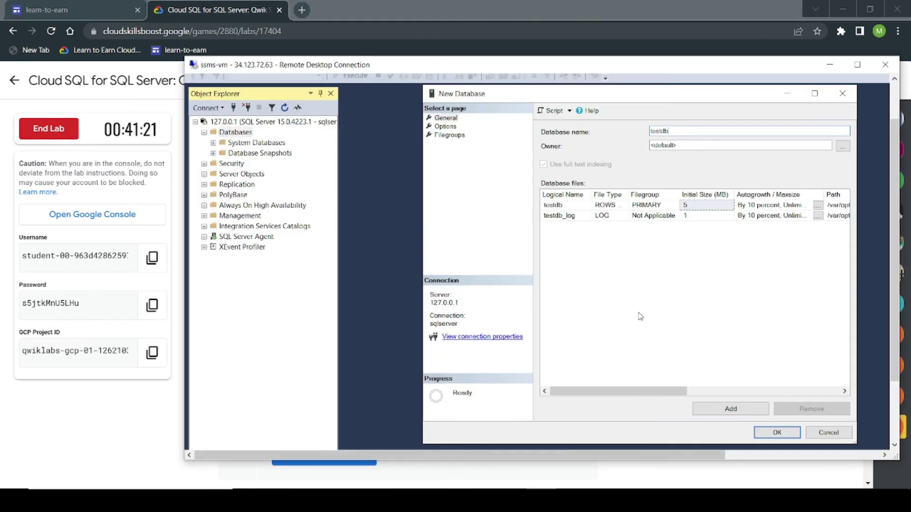
pyautogui.click(763, 435)
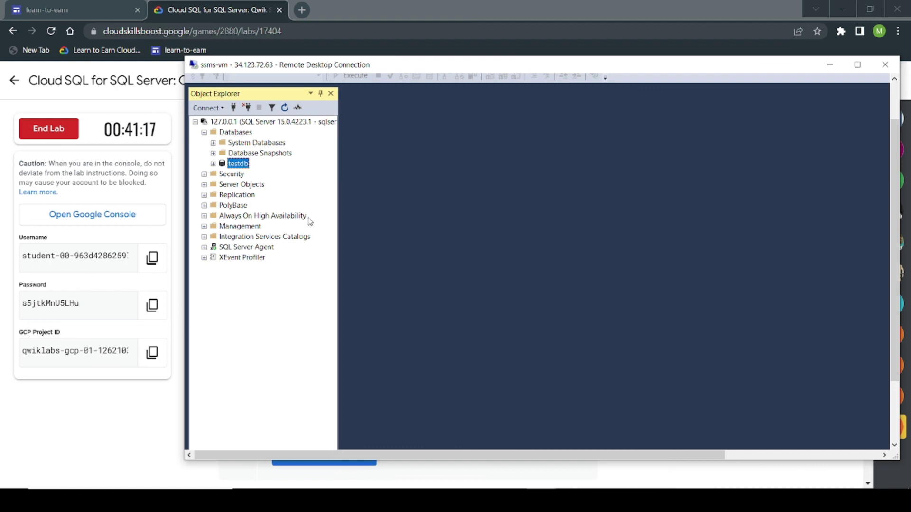
# - Switch to the lab instructions and check the progress of the "Create a database" objective
pyautogui.hotkey('alt', 'Tab')
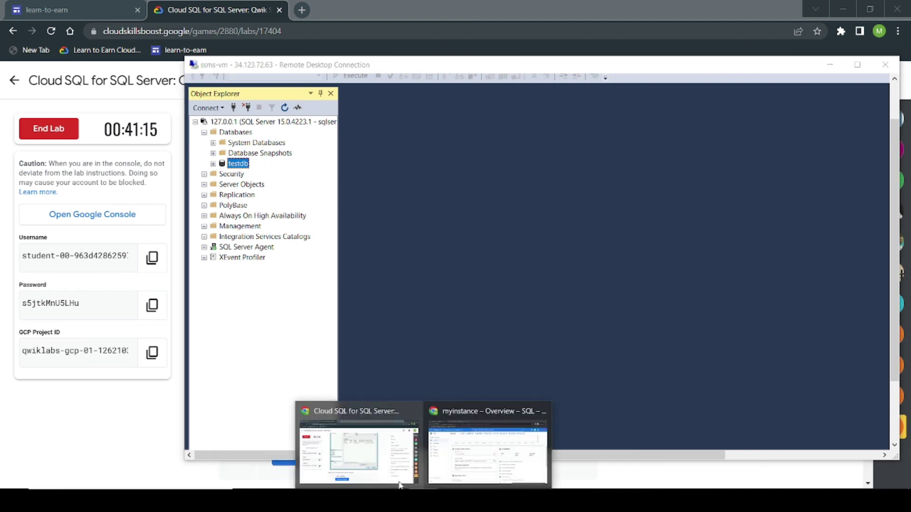
pyautogui.click(324, 455)
pyautogui.scroll(-3, 373, 397)
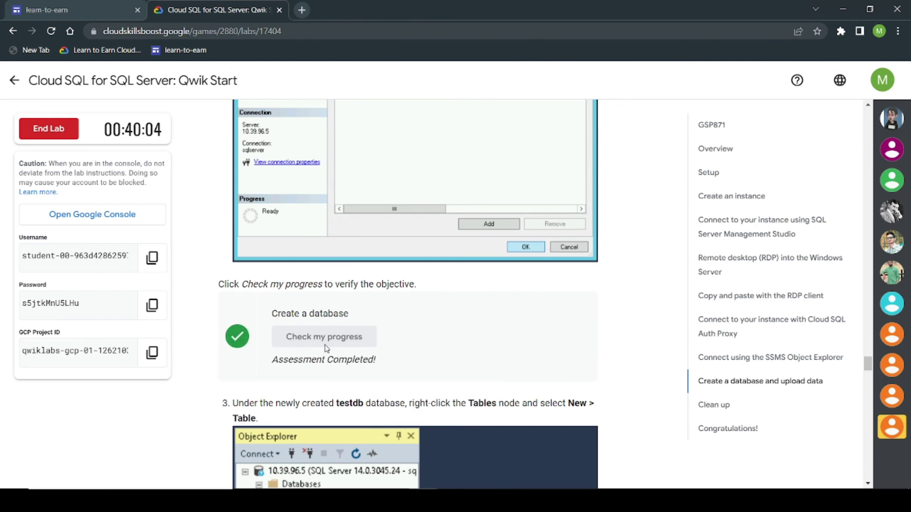
# - Skim the remaining lab instructions through to the Congratulations section, and end the lab
pyautogui.scroll(-20, 327, 348)
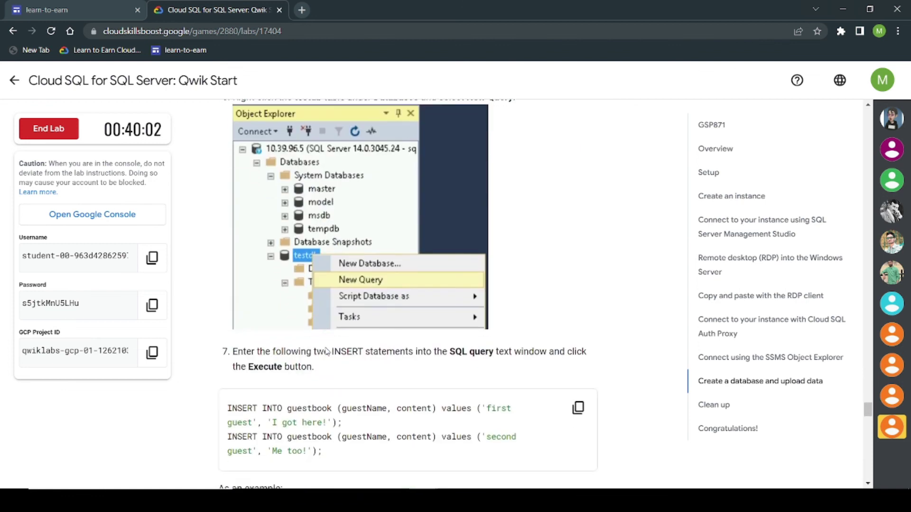
pyautogui.scroll(-15, 327, 351)
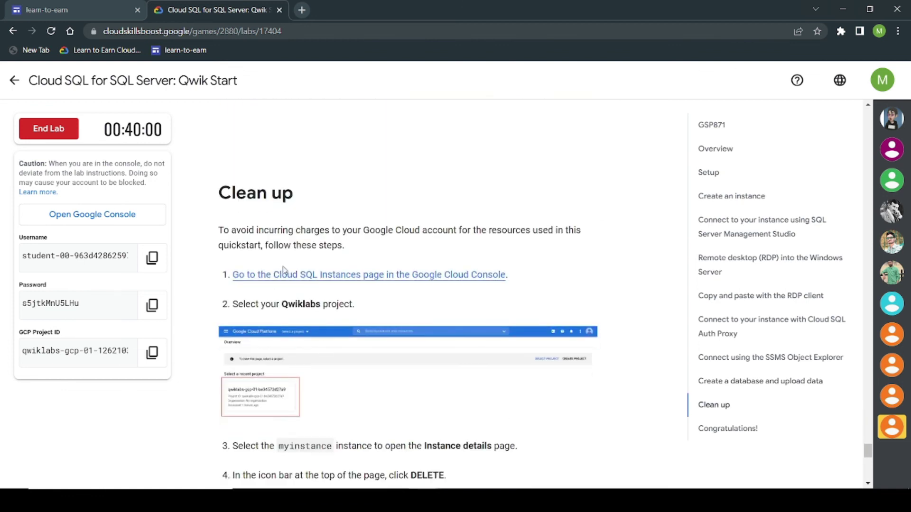
pyautogui.scroll(-10, 284, 269)
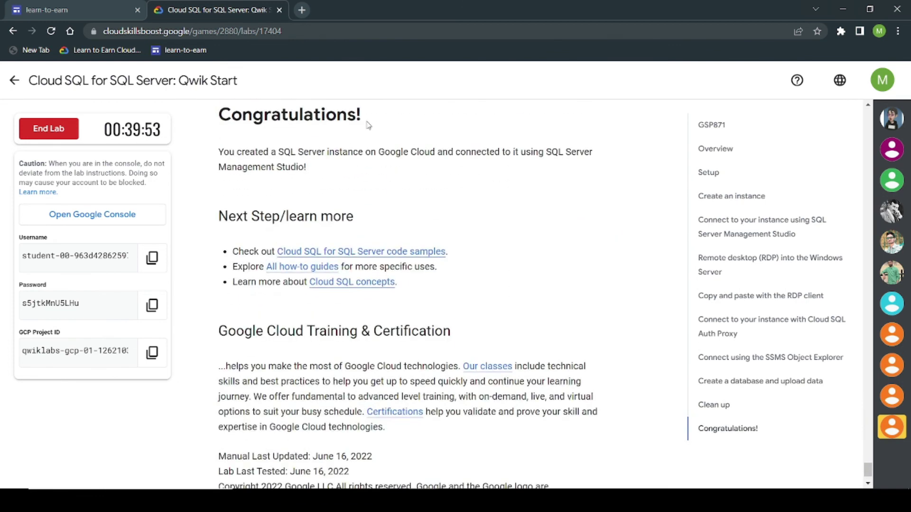
pyautogui.click(48, 128)
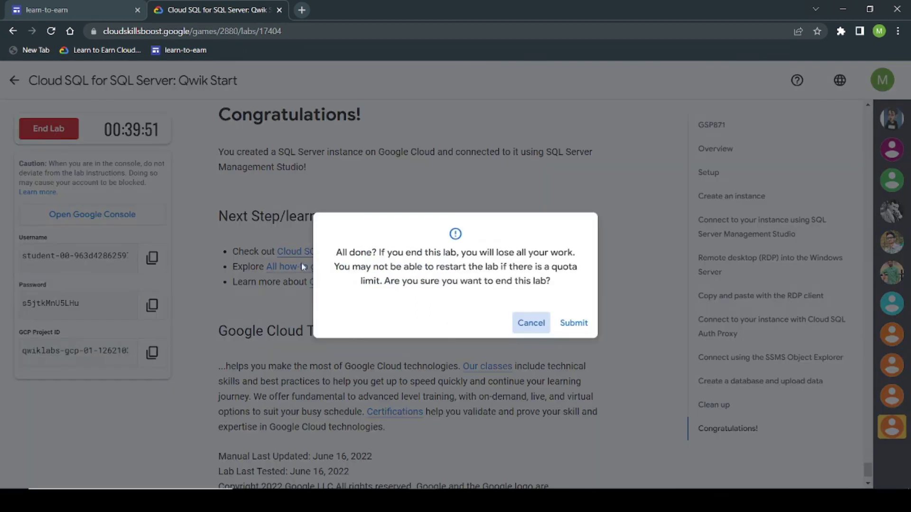
pyautogui.click(572, 324)
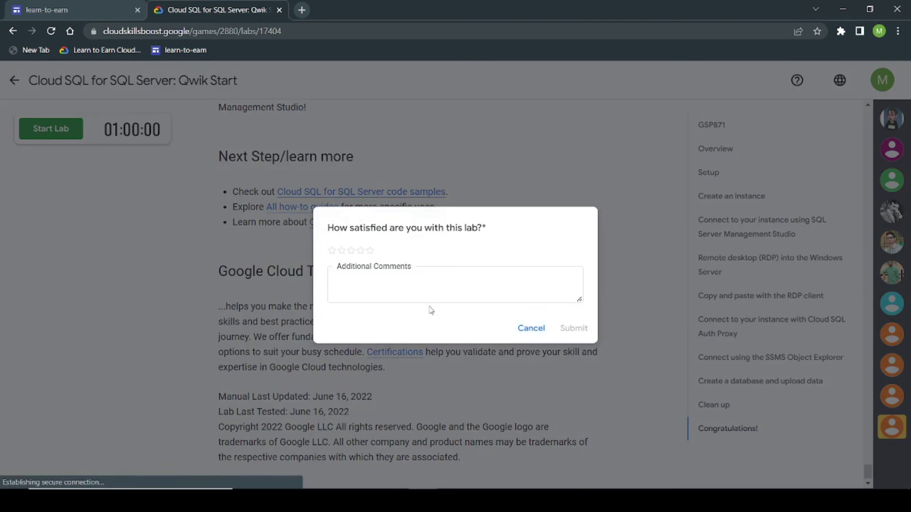
# - Rate the lab five stars with the comment "great" and submit the feedback
pyautogui.click(370, 252)
pyautogui.click(373, 283)
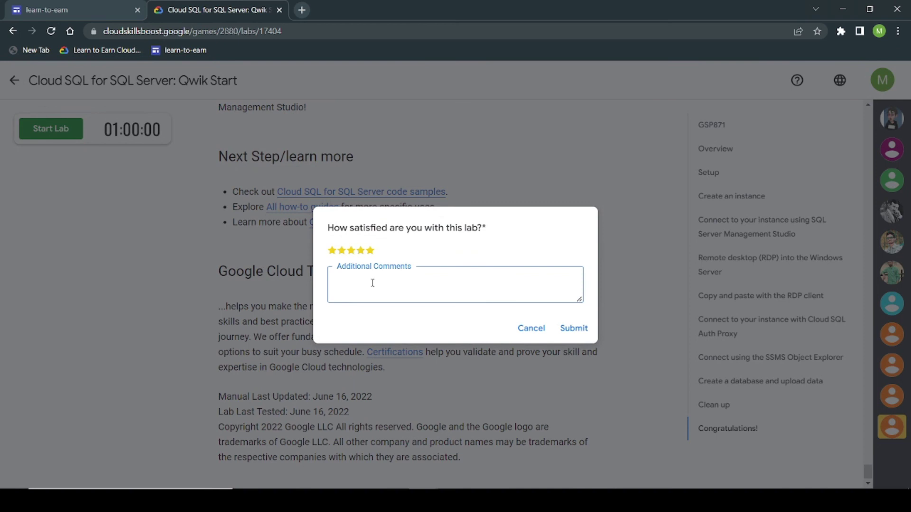
pyautogui.write('great')
pyautogui.click(573, 327)
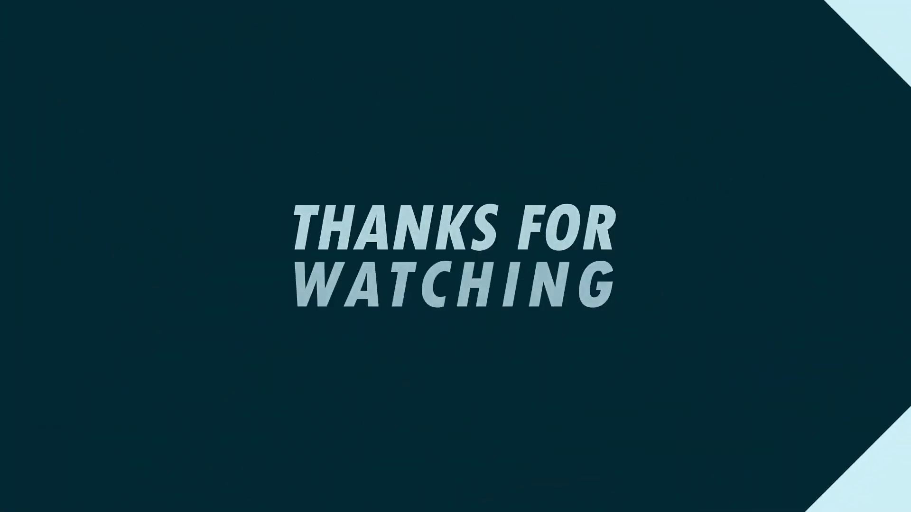